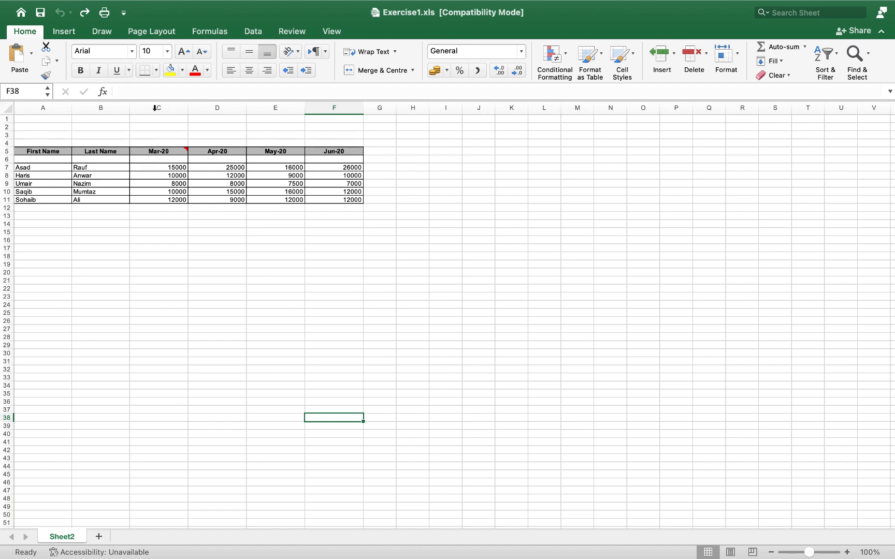
# Step: Insert a blank column C before Mar-20 and enter the header 'Full Name' in C5
pyautogui.click(154, 108)
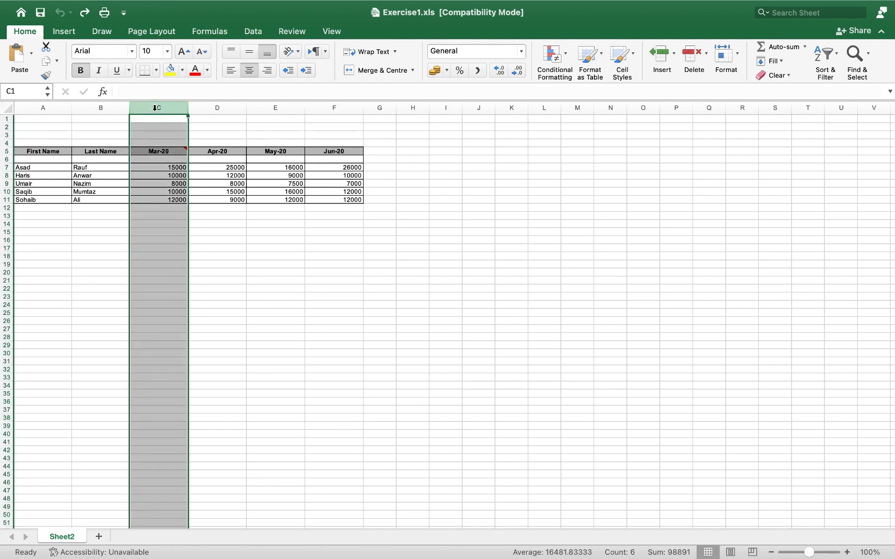
pyautogui.rightClick(155, 108)
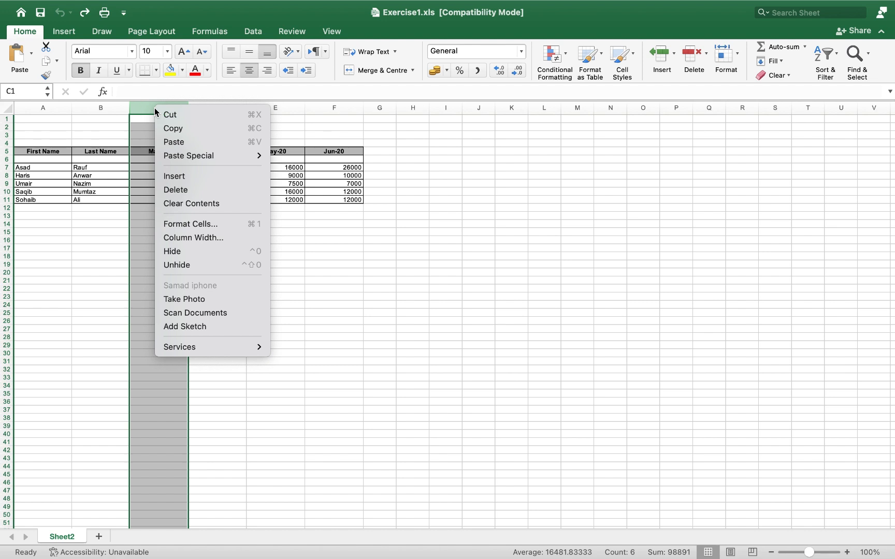
pyautogui.click(185, 177)
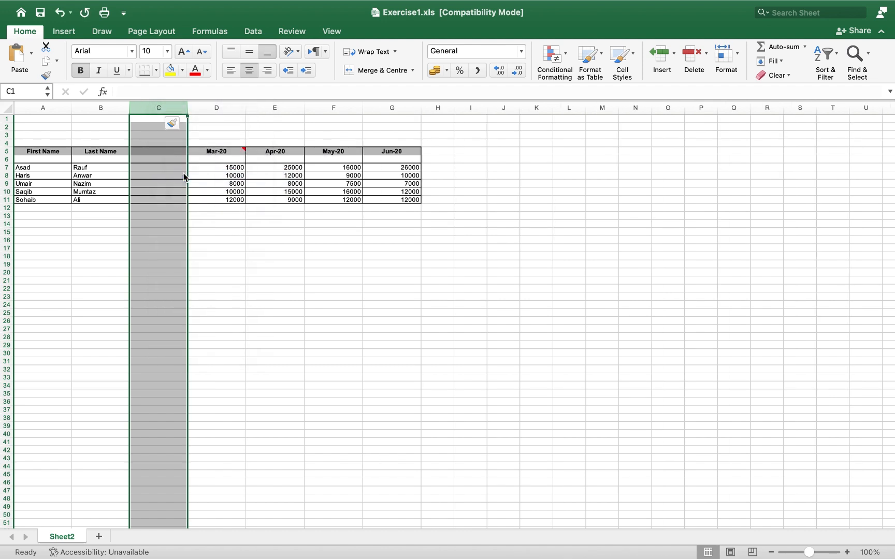
pyautogui.click(164, 151)
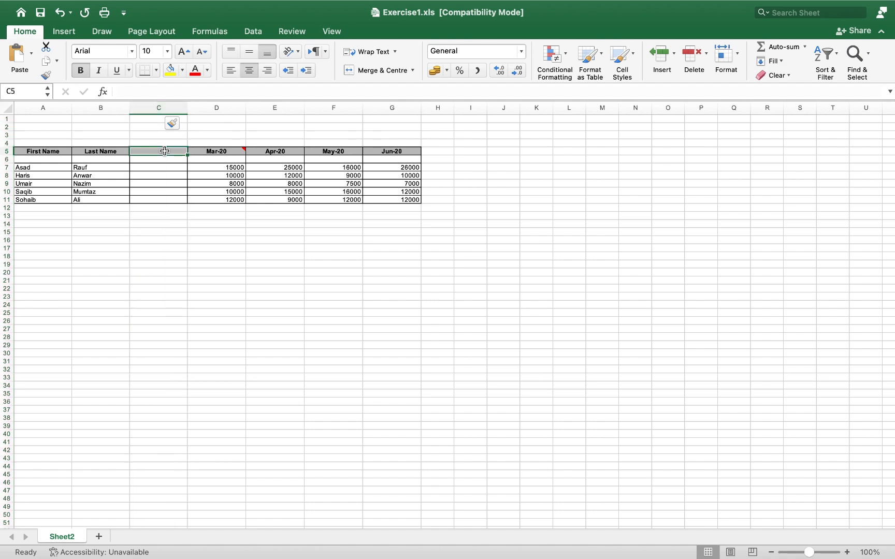
pyautogui.write('Full N')
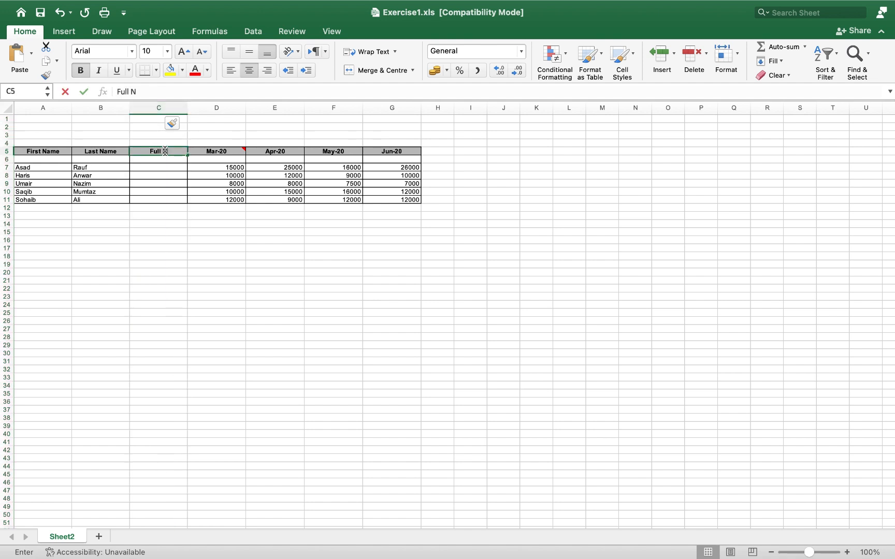
pyautogui.write('ame')
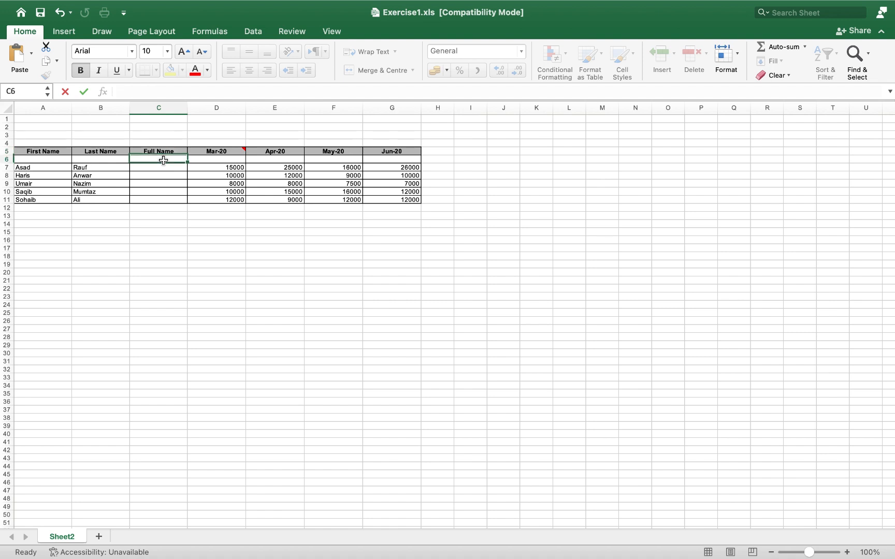
pyautogui.press('Return')
pyautogui.click(158, 168)
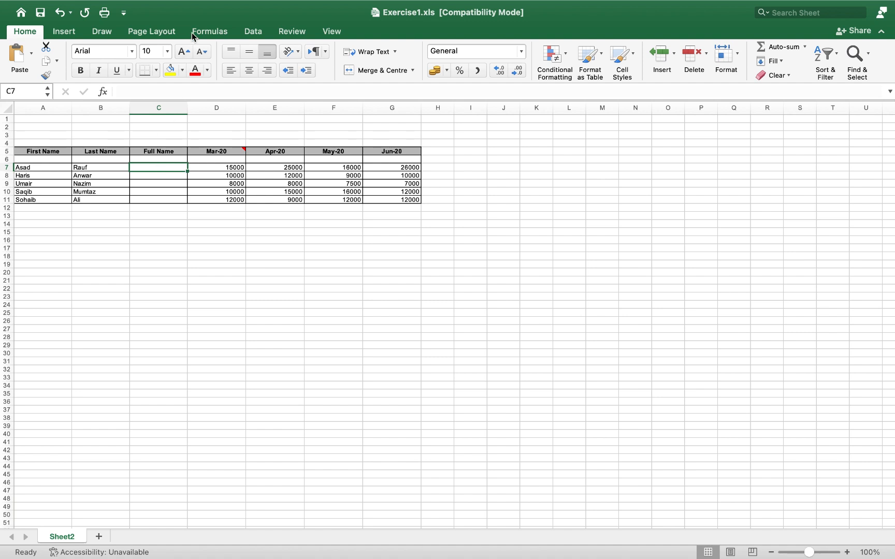
# Step: Start a CONCAT formula in cell C7 from the Formulas tab's Text functions
pyautogui.click(209, 31)
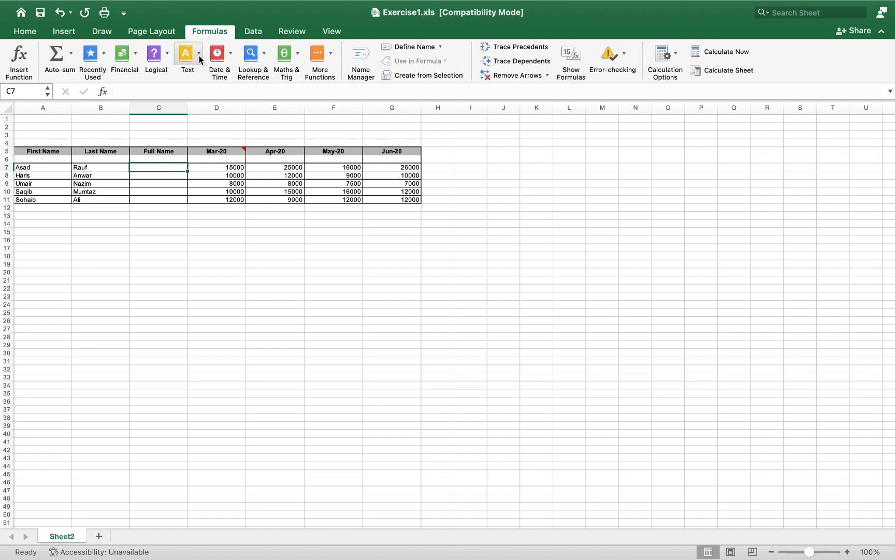
pyautogui.click(198, 54)
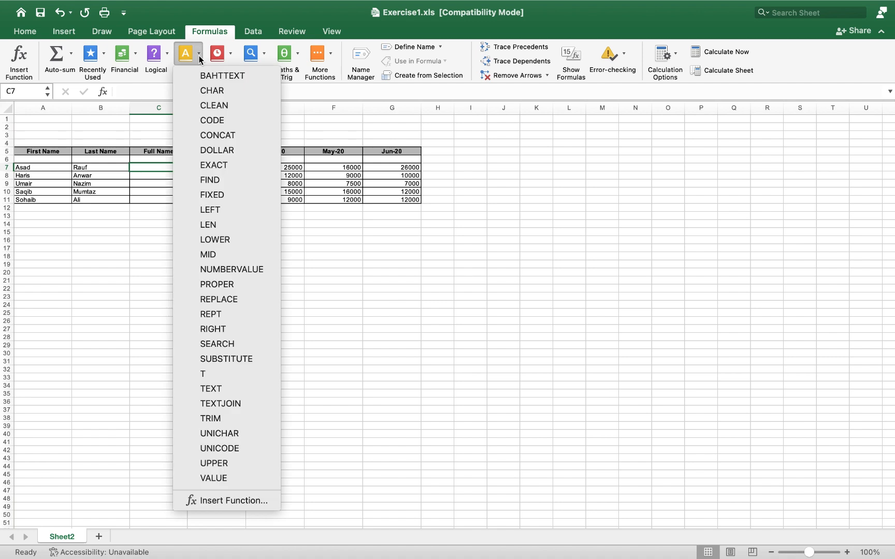
pyautogui.click(216, 135)
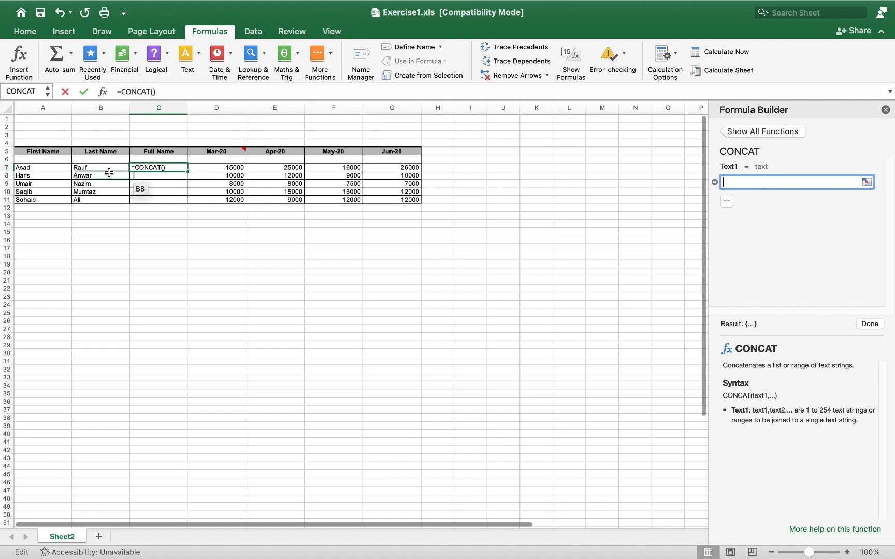
# Step: Set CONCAT's first argument to A7 and its second argument to a space " "
pyautogui.click(55, 169)
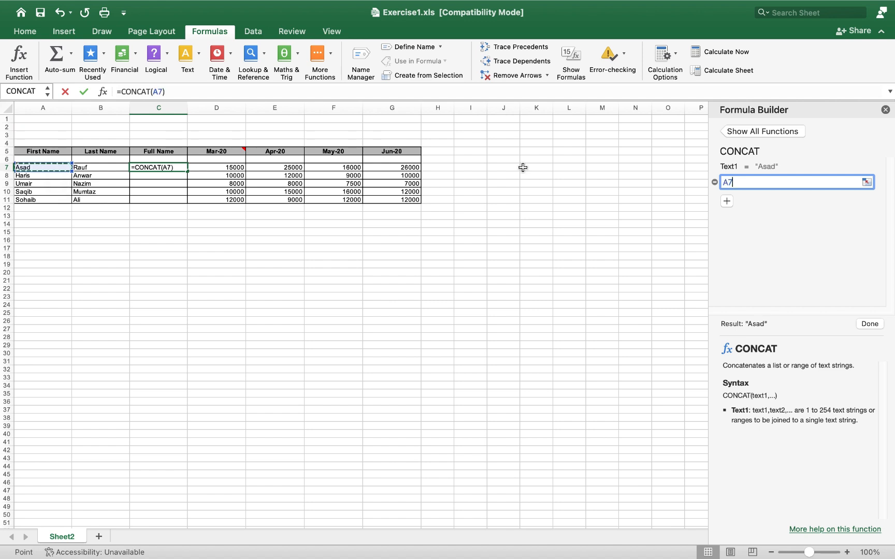
pyautogui.click(725, 202)
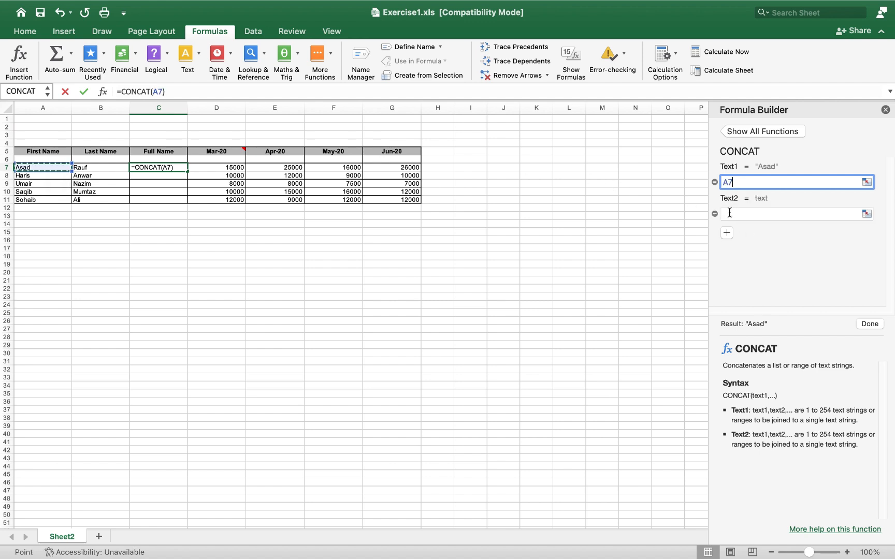
pyautogui.click(729, 213)
pyautogui.click(110, 168)
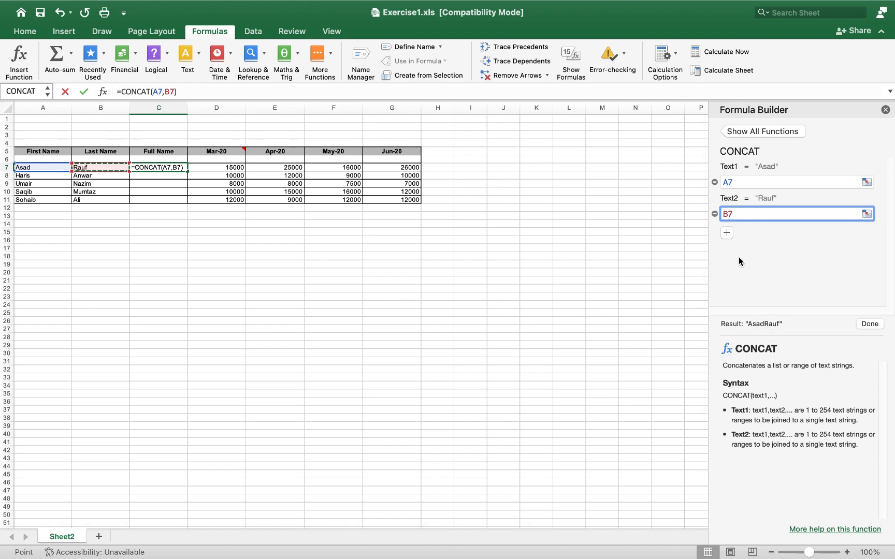
pyautogui.moveTo(731, 216); pyautogui.dragTo(719, 219)
pyautogui.press('BackSpace')
pyautogui.write('" "')
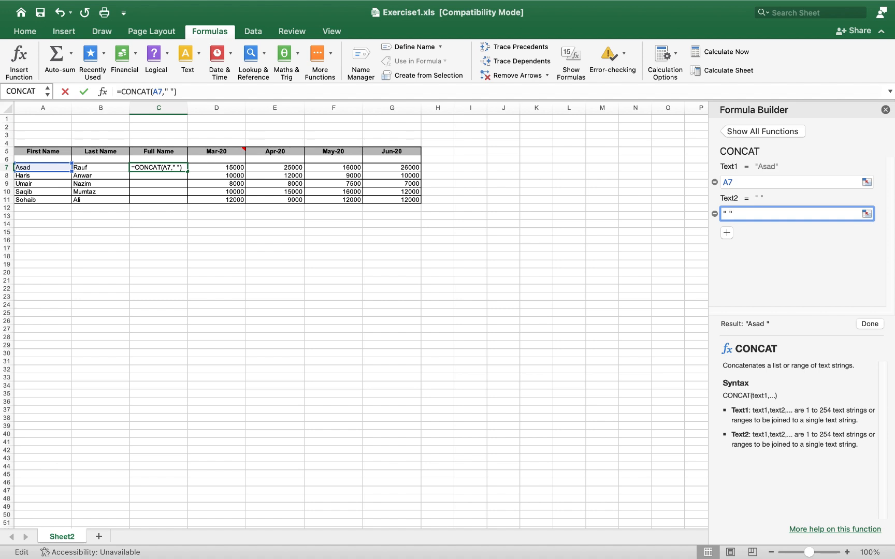
# Step: Add B7 as the third argument, completing =CONCAT(A7," ",B7)
pyautogui.click(727, 234)
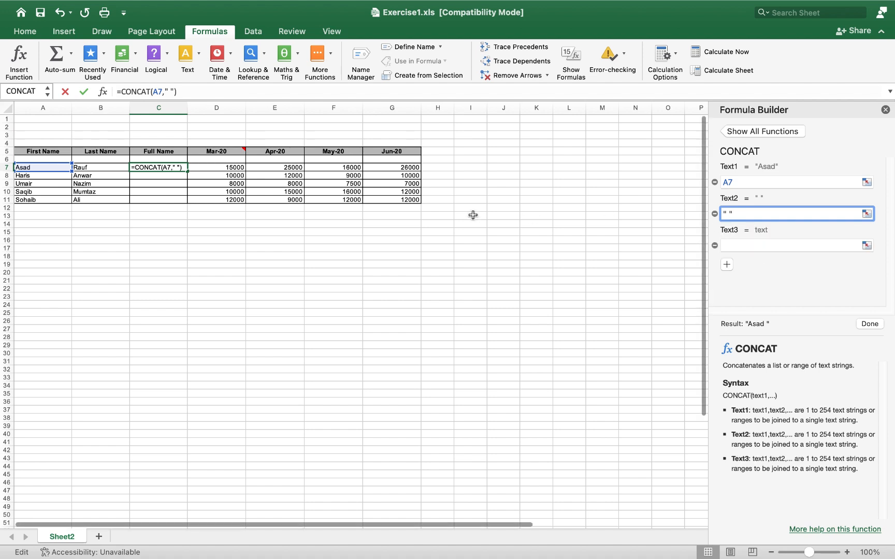
pyautogui.write('+')
pyautogui.click(90, 168)
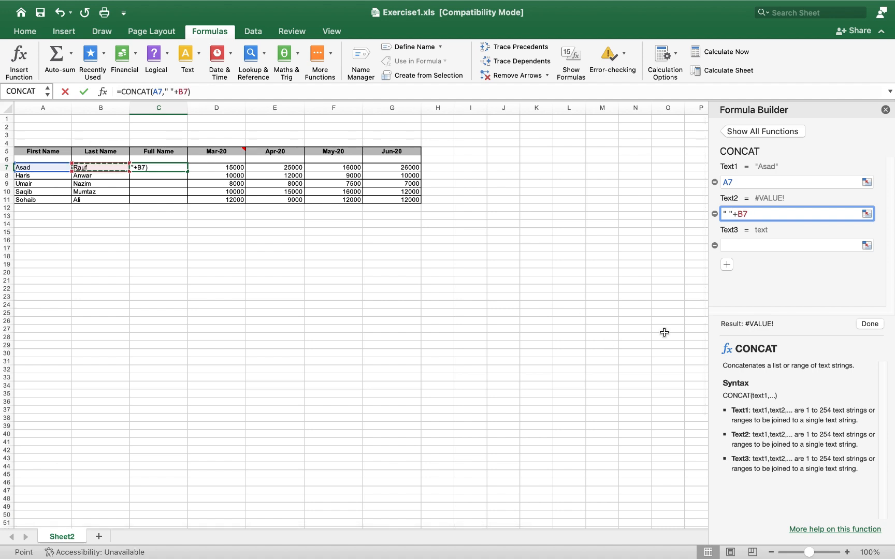
pyautogui.moveTo(754, 213); pyautogui.dragTo(736, 212)
pyautogui.press('BackSpace')
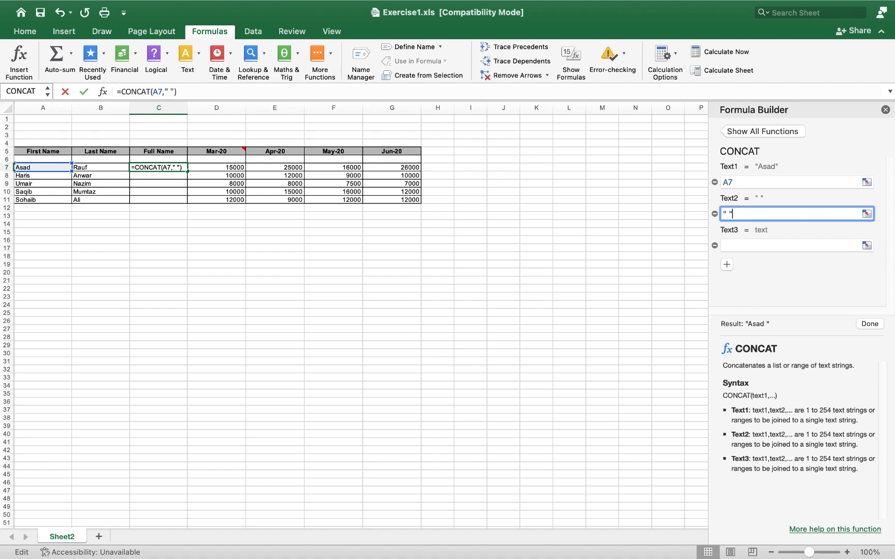
pyautogui.click(732, 245)
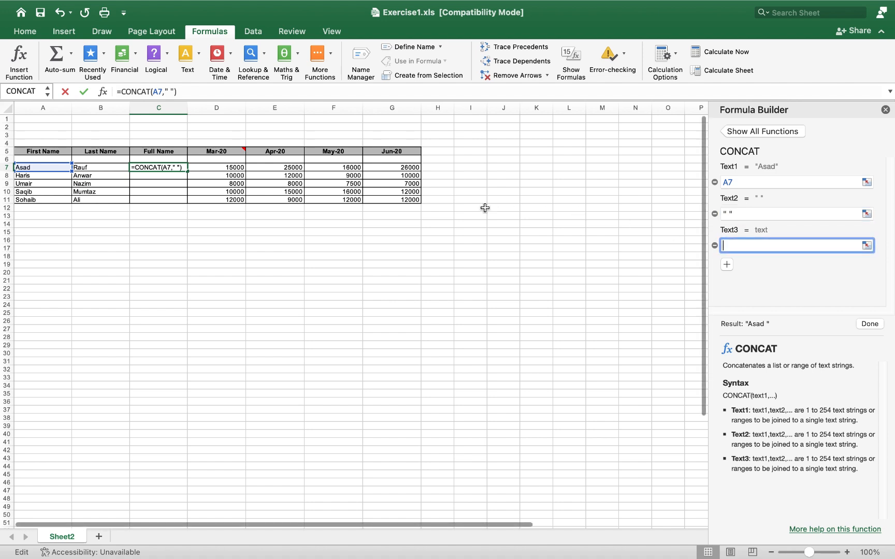
pyautogui.click(106, 167)
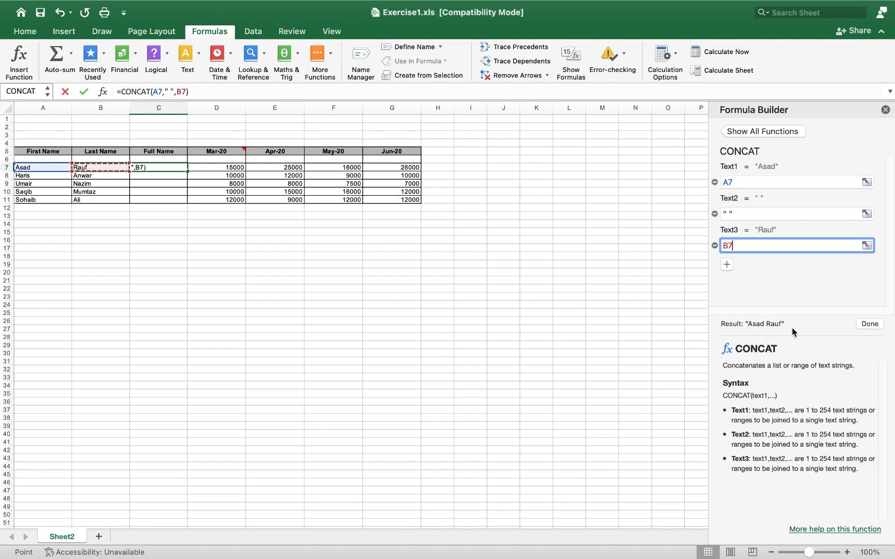
pyautogui.click(870, 325)
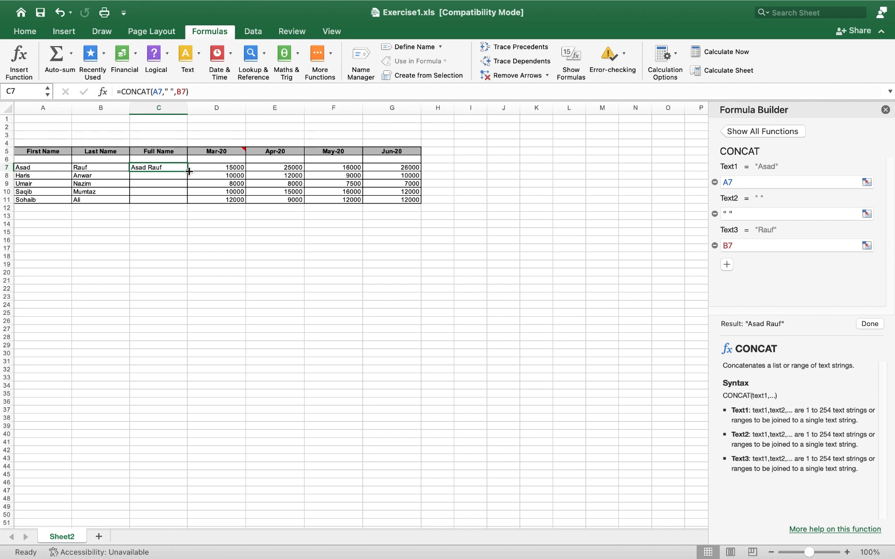
# Step: Fill C7's CONCAT formula down to C11 so all five full names appear
pyautogui.moveTo(188, 171); pyautogui.dragTo(187, 204)
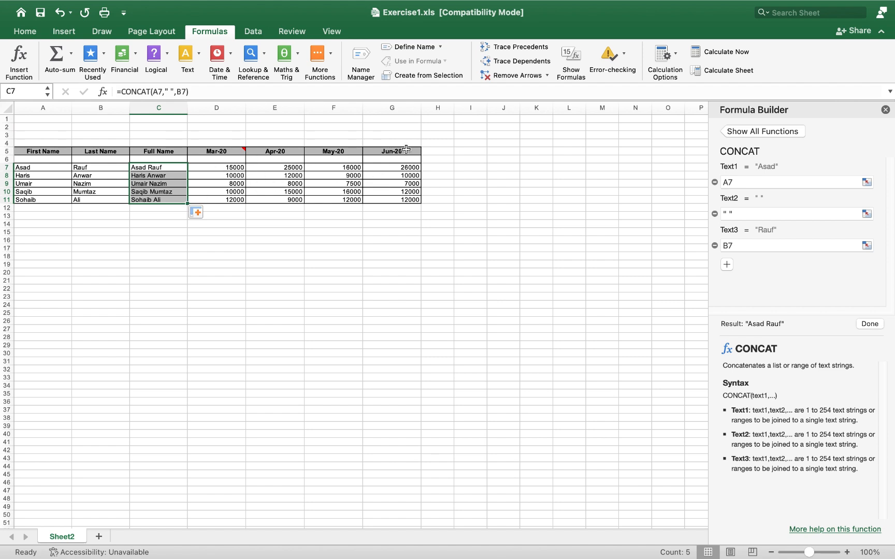
pyautogui.click(438, 152)
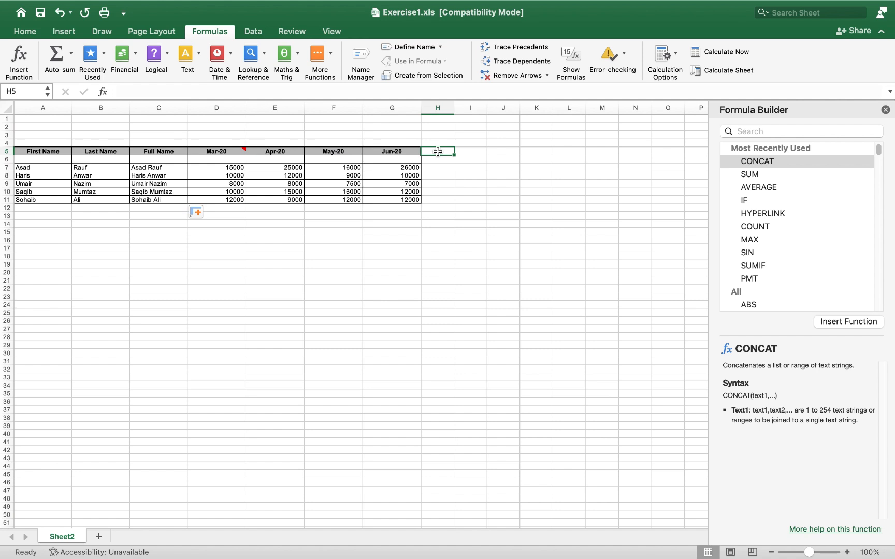
# Step: Enter the header 'Total Sales' in cell H5
pyautogui.write('Total')
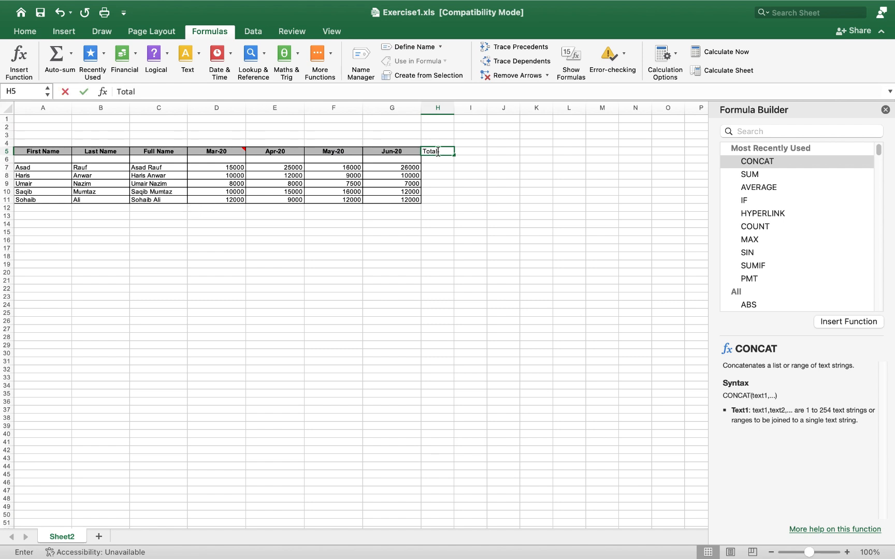
pyautogui.write(' Sales')
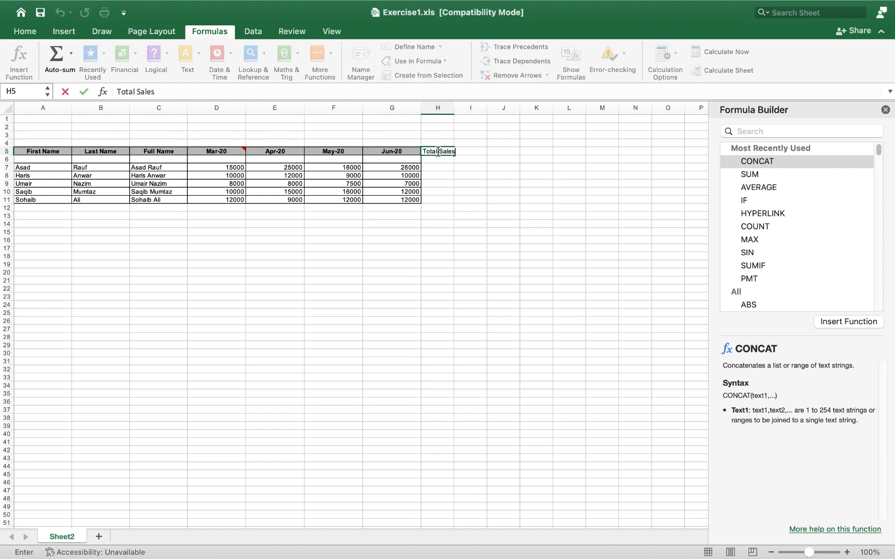
pyautogui.press('Return')
pyautogui.click(433, 169)
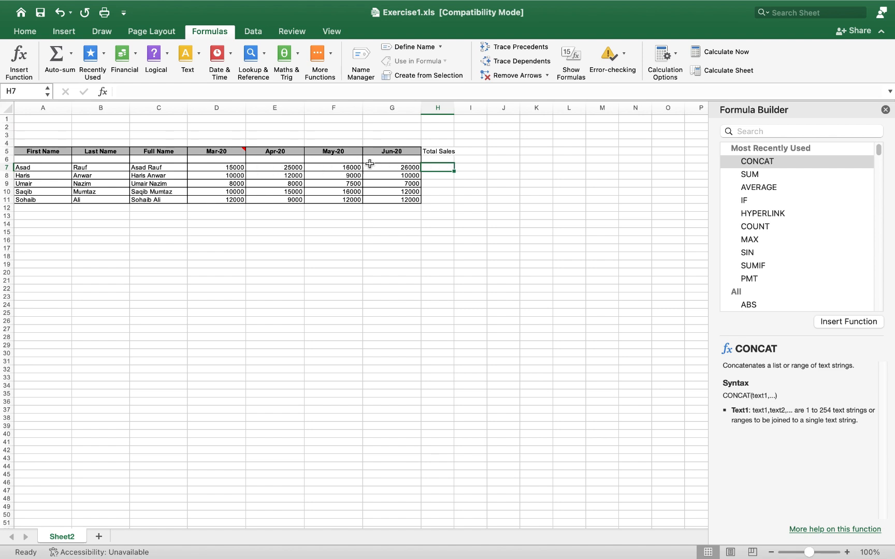
# Step: Enter =SUM(D7:G7) in H7 to total row 7's monthly sales
pyautogui.write('=')
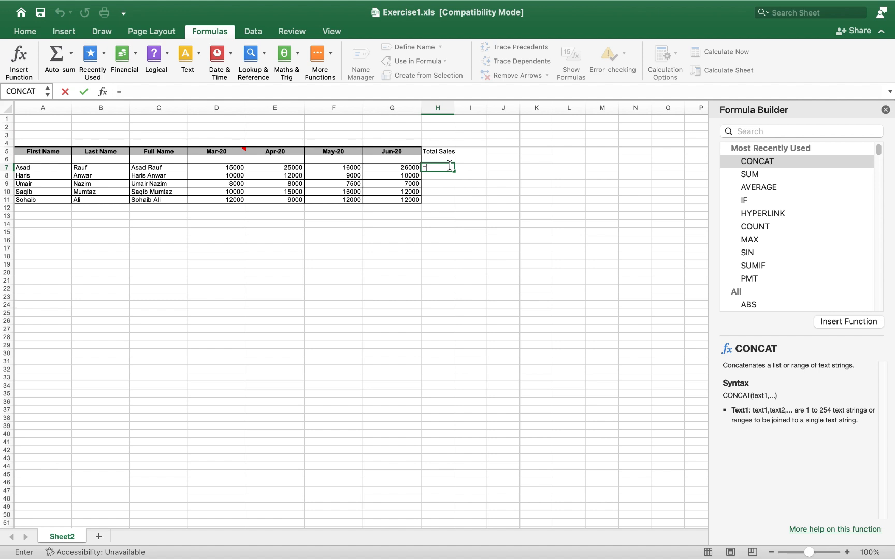
pyautogui.write('Su')
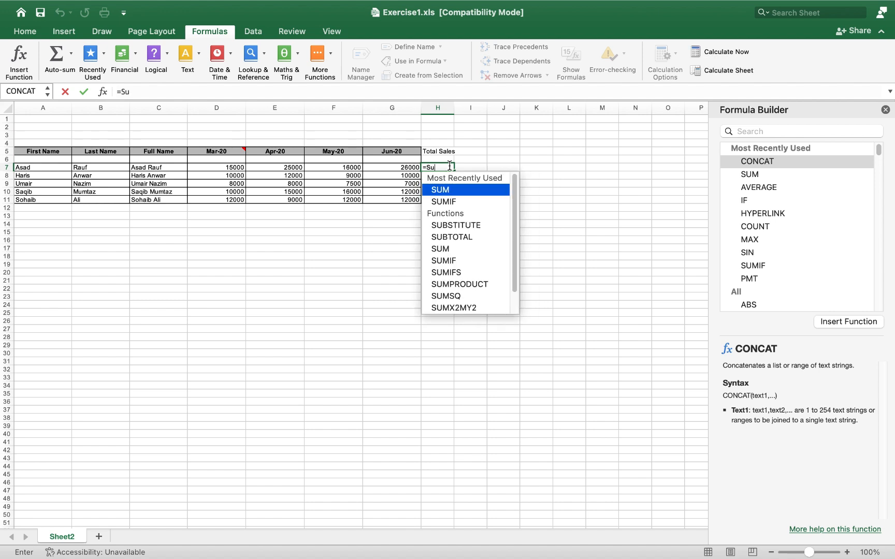
pyautogui.press('Tab')
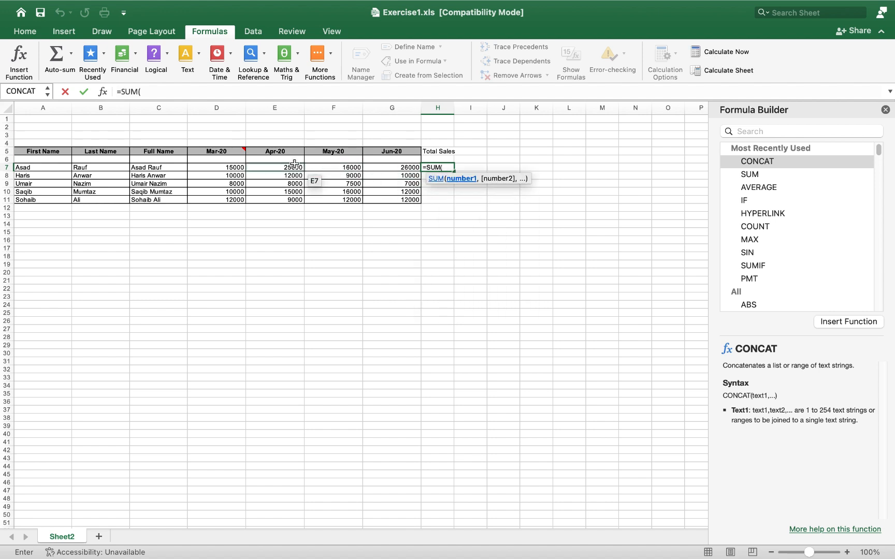
pyautogui.moveTo(232, 168); pyautogui.dragTo(403, 168)
pyautogui.write(')')
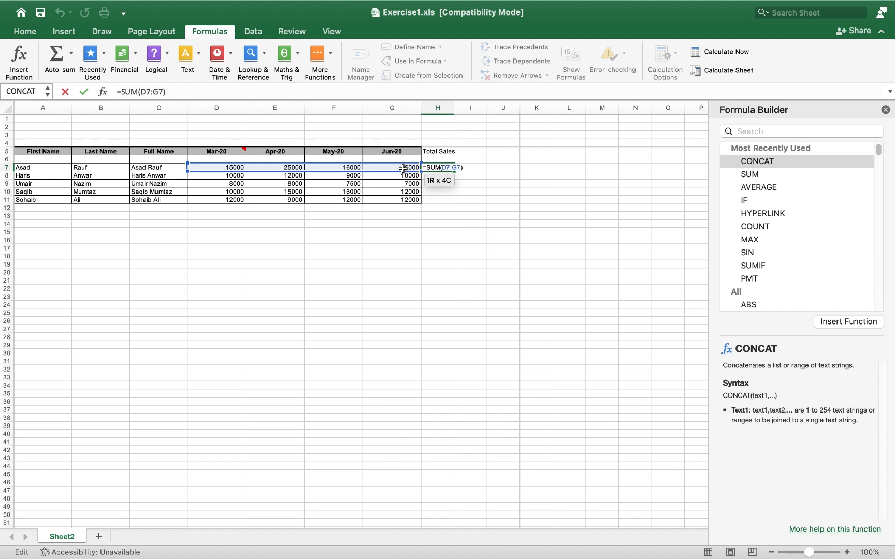
pyautogui.press('Return')
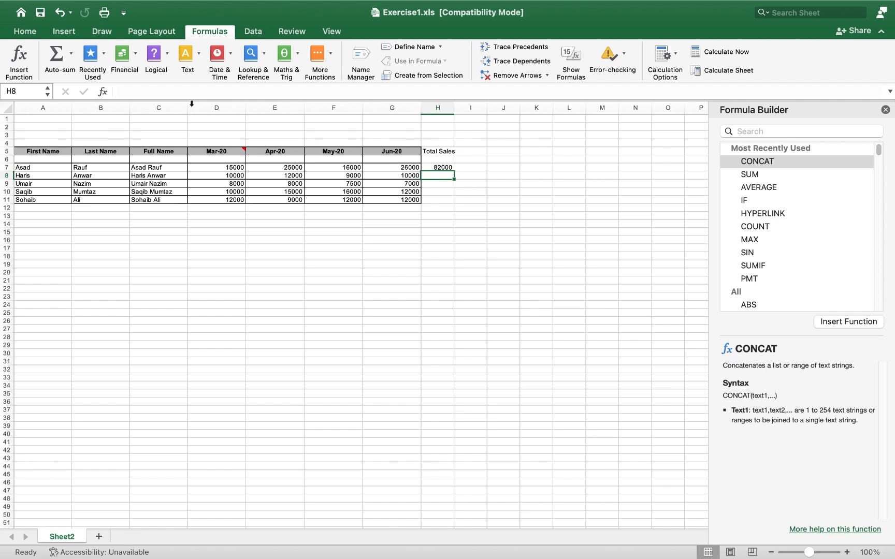
# Step: AutoSum row 8 in H8 and fill the Total Sales formula down to H11
pyautogui.click(72, 54)
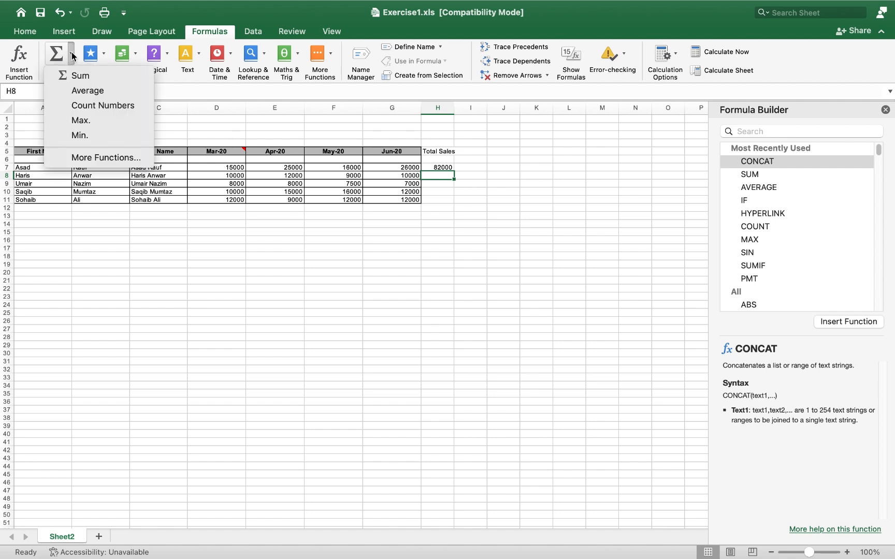
pyautogui.click(81, 76)
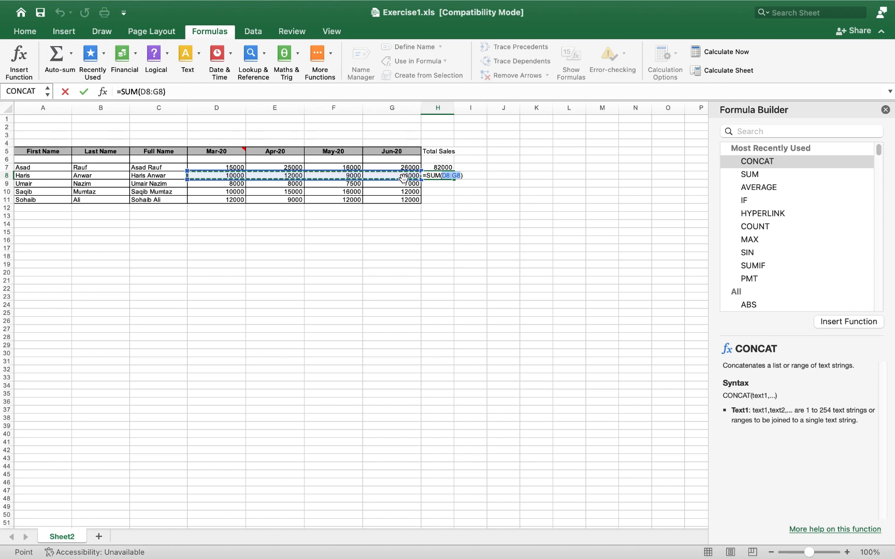
pyautogui.press('Return')
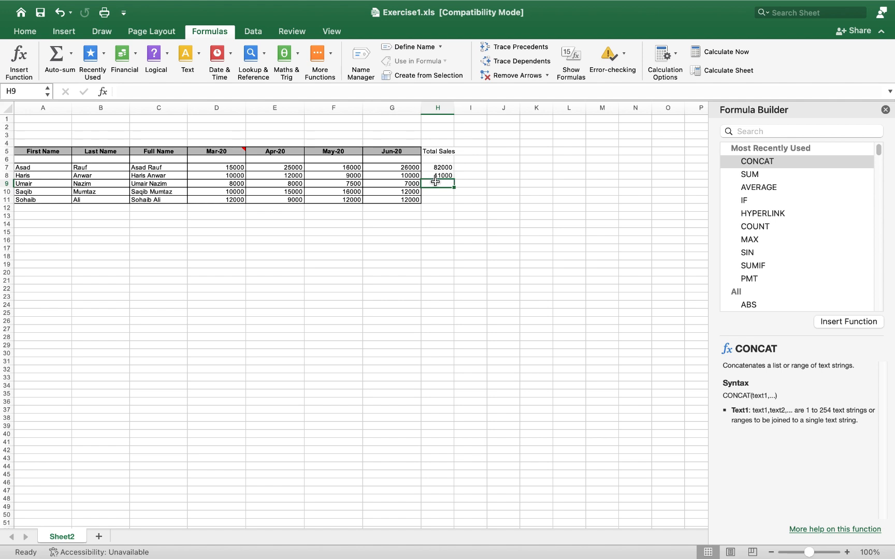
pyautogui.click(445, 174)
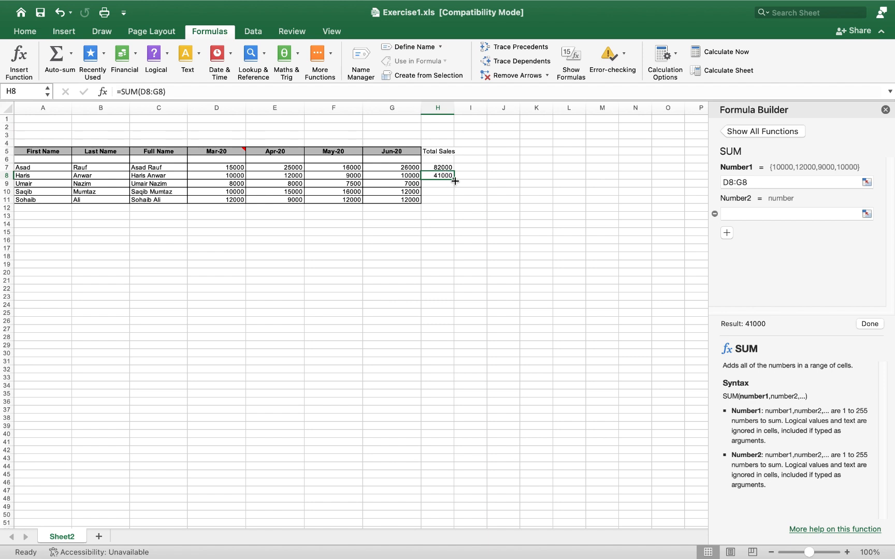
pyautogui.moveTo(455, 180); pyautogui.dragTo(455, 200)
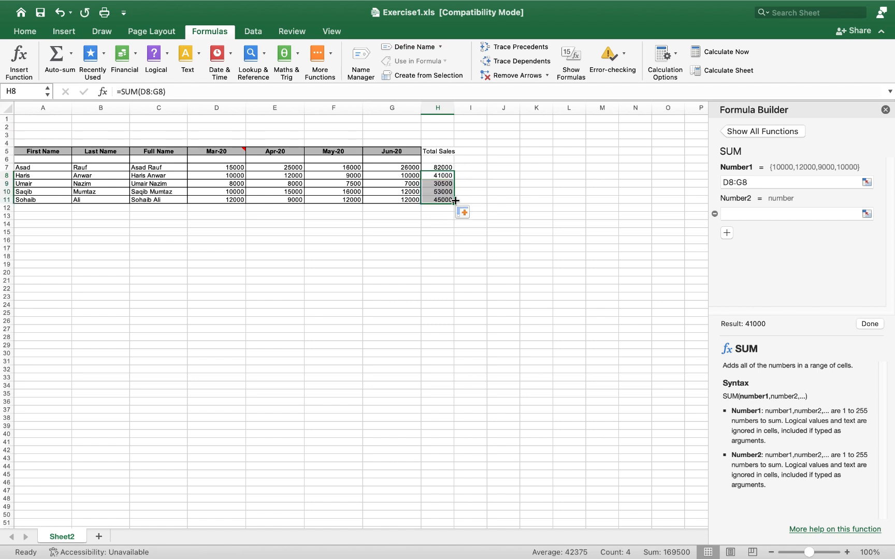
# Step: Widen column H slightly so the full 'Total Sales' header shows
pyautogui.click(440, 151)
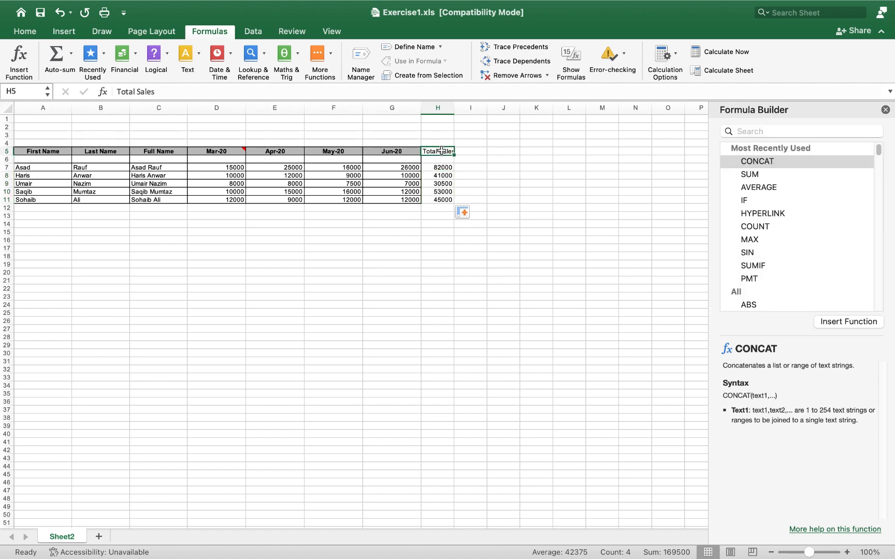
pyautogui.click(26, 31)
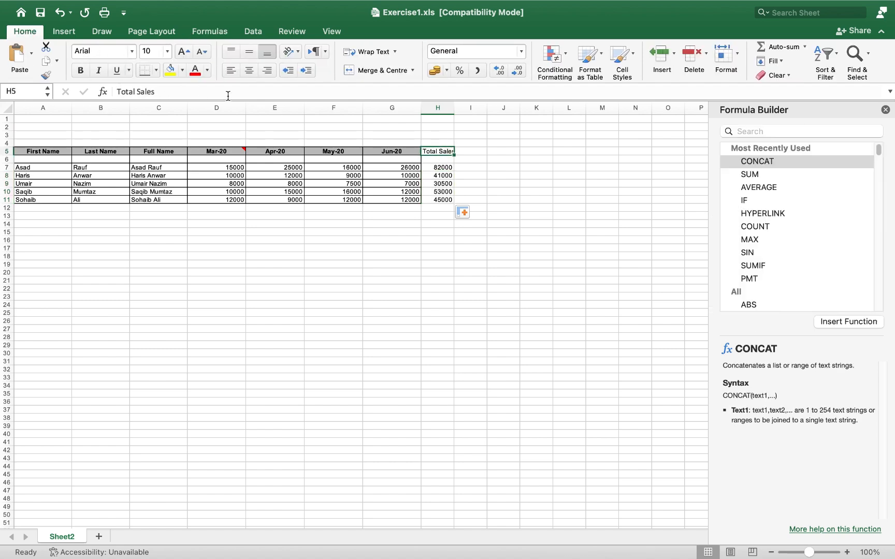
pyautogui.click(471, 152)
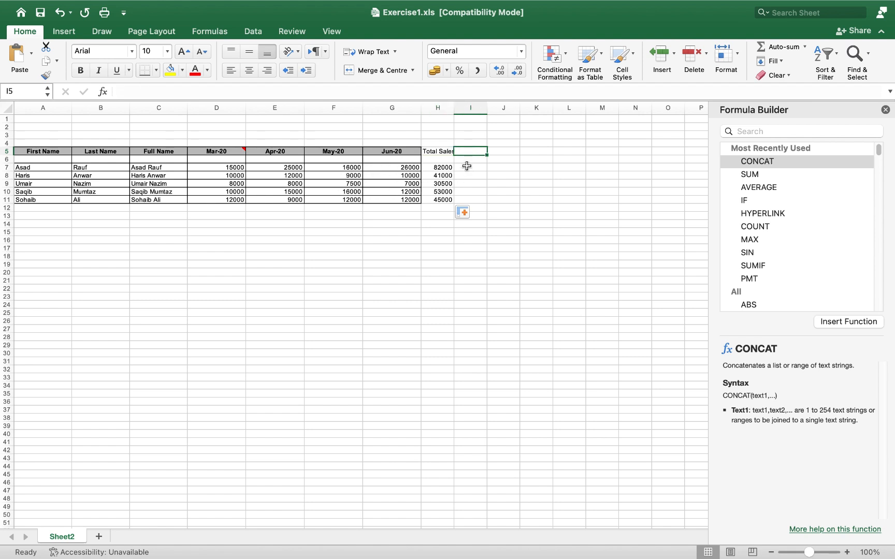
pyautogui.moveTo(454, 108); pyautogui.dragTo(457, 108)
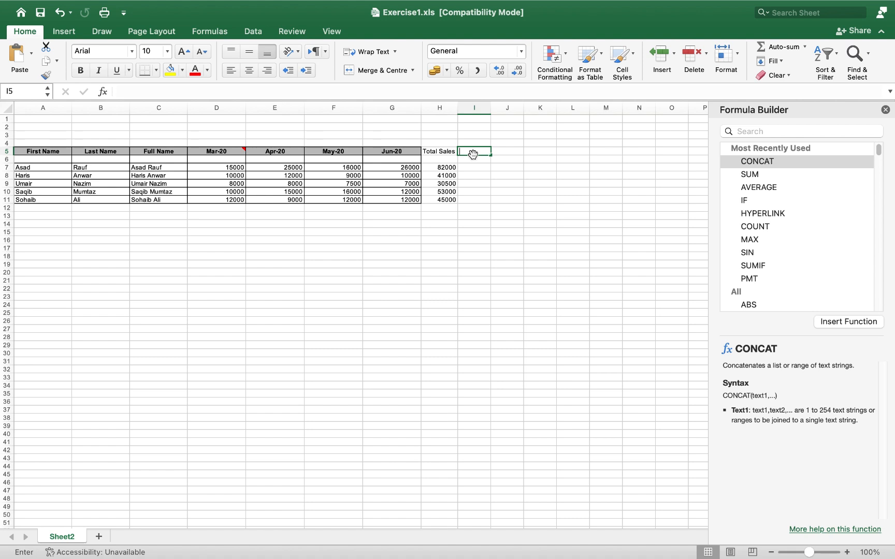
# Step: Attempt a 'Max Sales' header in I5, clear the stray cell references, and close the Formula Builder
pyautogui.write('Ma')
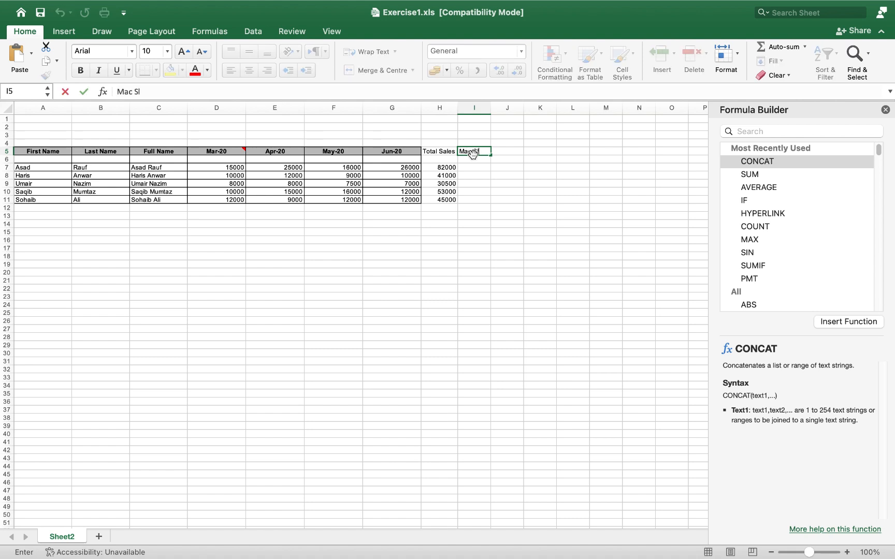
pyautogui.write('c Sl')
pyautogui.press('BackSpace')
pyautogui.write('ales')
pyautogui.click(471, 151)
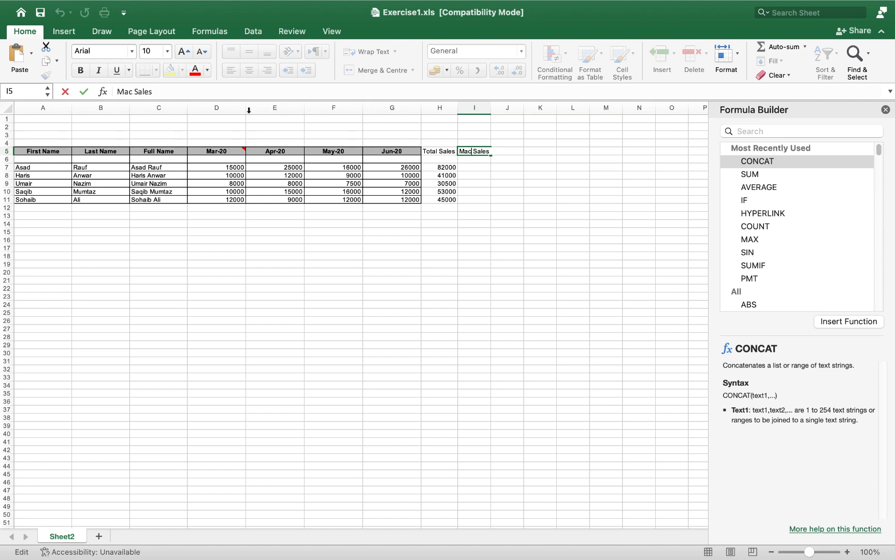
pyautogui.press('BackSpace')
pyautogui.write('x')
pyautogui.write('+')
pyautogui.click(472, 168)
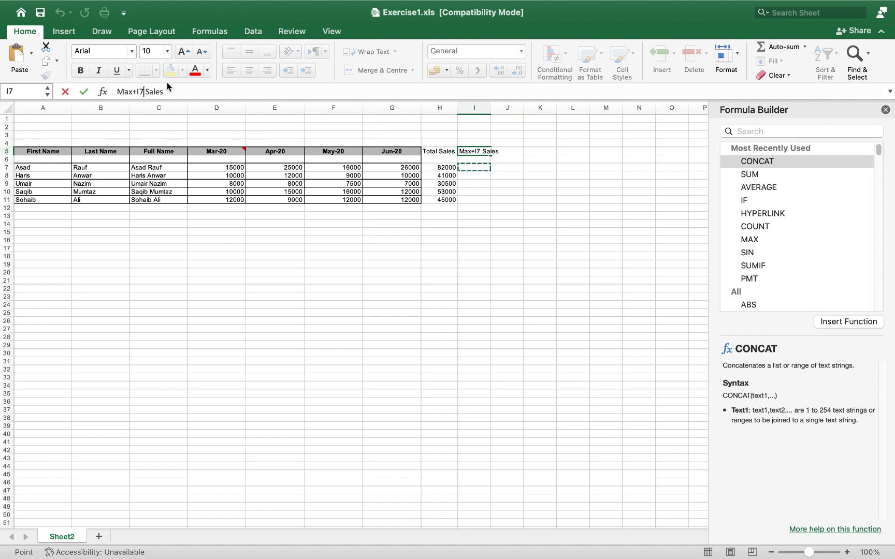
pyautogui.click(145, 92)
pyautogui.press('BackSpace')
pyautogui.press('BackSpace')
pyautogui.press('BackSpace')
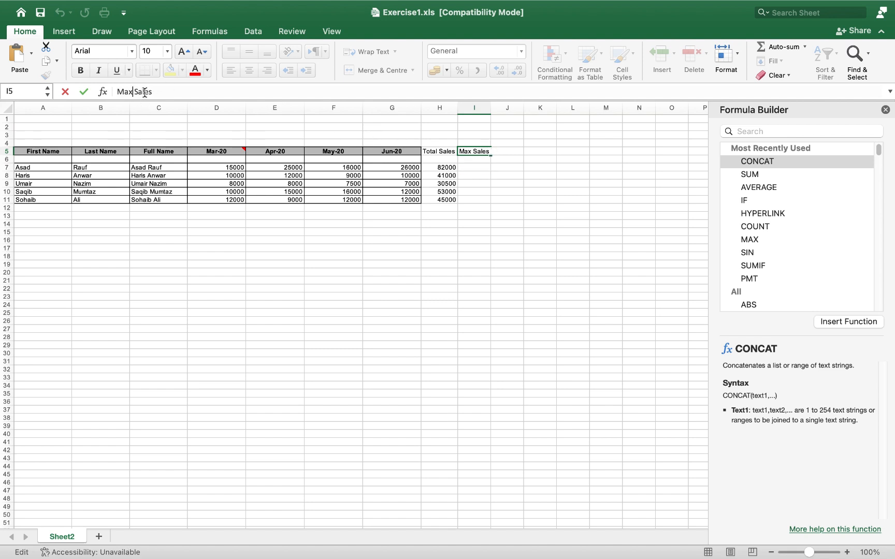
pyautogui.click(472, 167)
pyautogui.doubleClick(135, 92)
pyautogui.press('BackSpace')
pyautogui.click(886, 109)
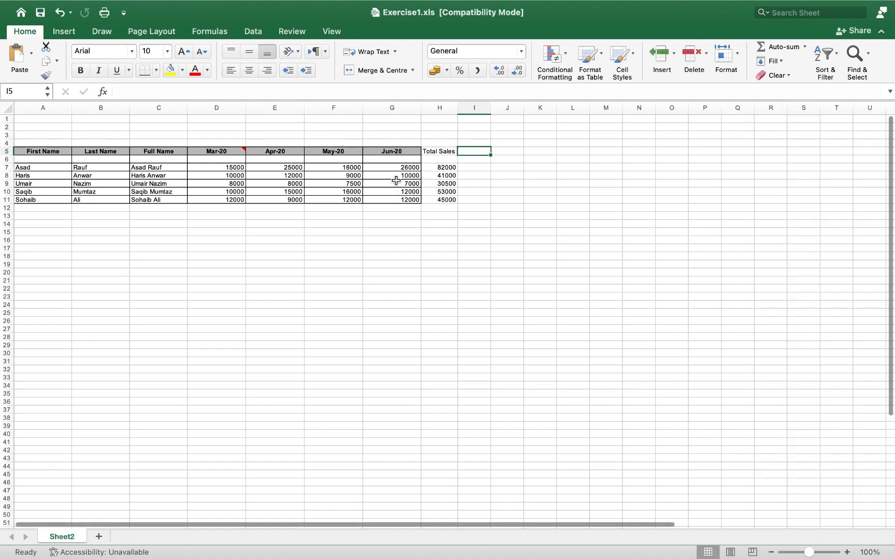
# Step: Retype the I5 header as 'Max Sales' and confirm it
pyautogui.click(472, 167)
pyautogui.click(475, 153)
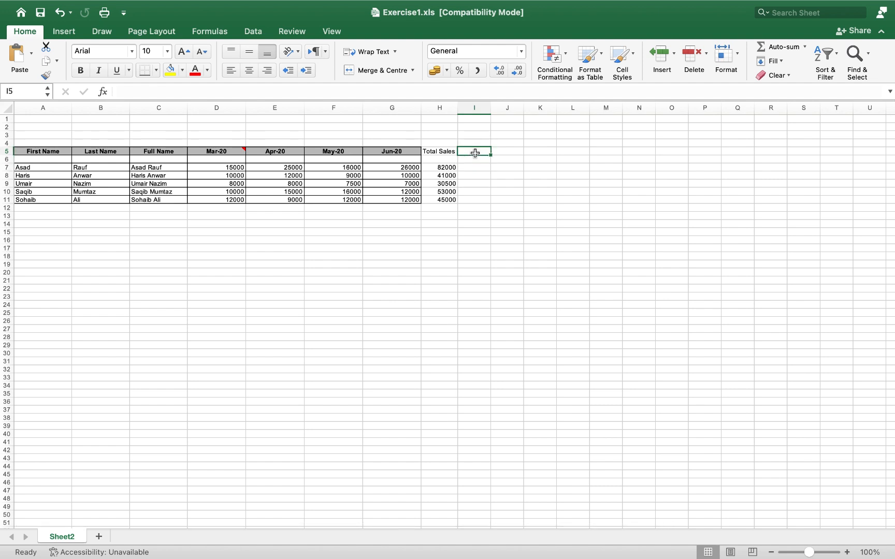
pyautogui.write('m')
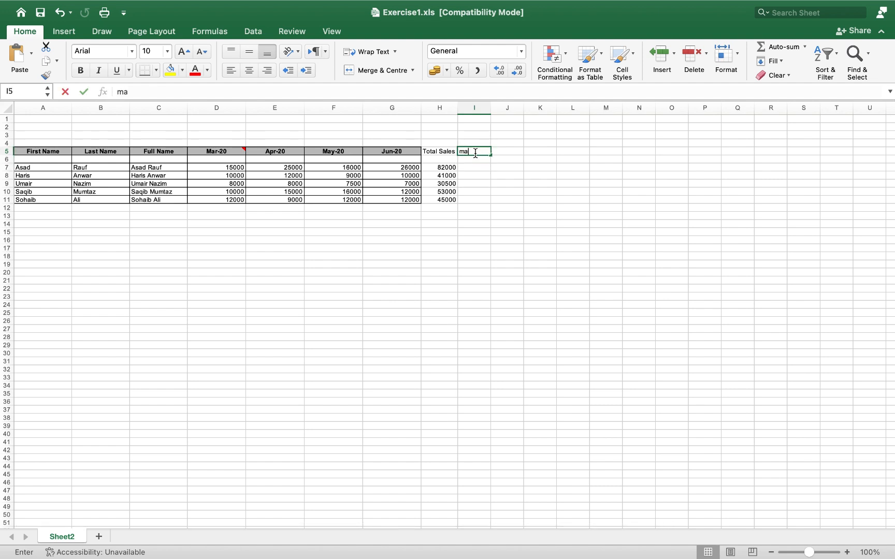
pyautogui.press('BackSpace')
pyautogui.write('Ma')
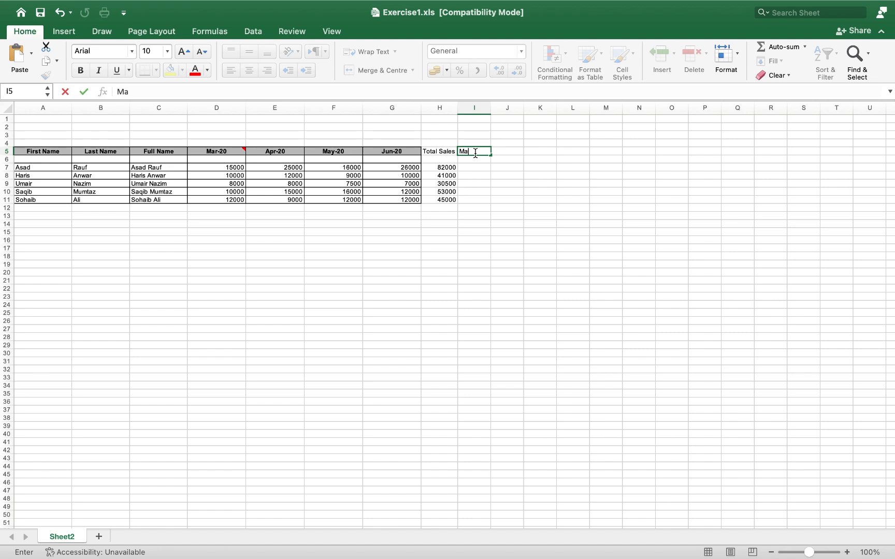
pyautogui.write('x Sales')
pyautogui.click(475, 167)
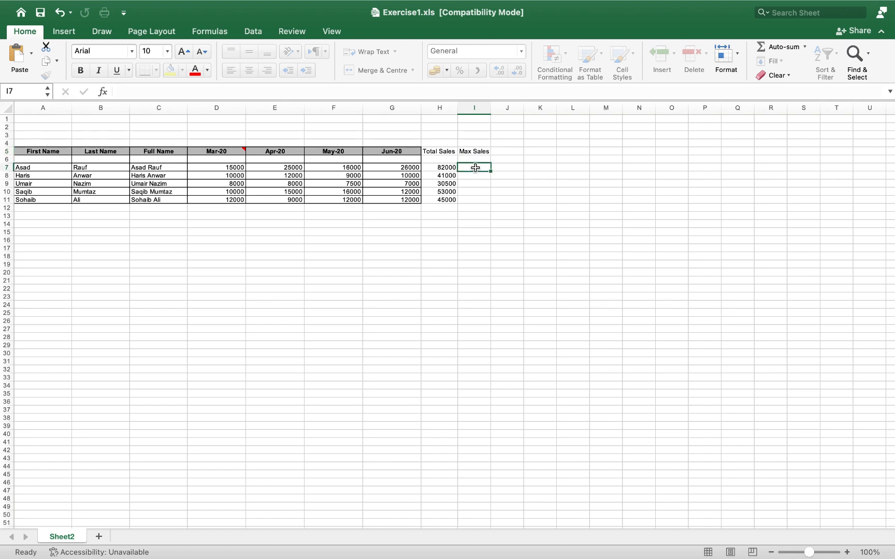
pyautogui.click(207, 32)
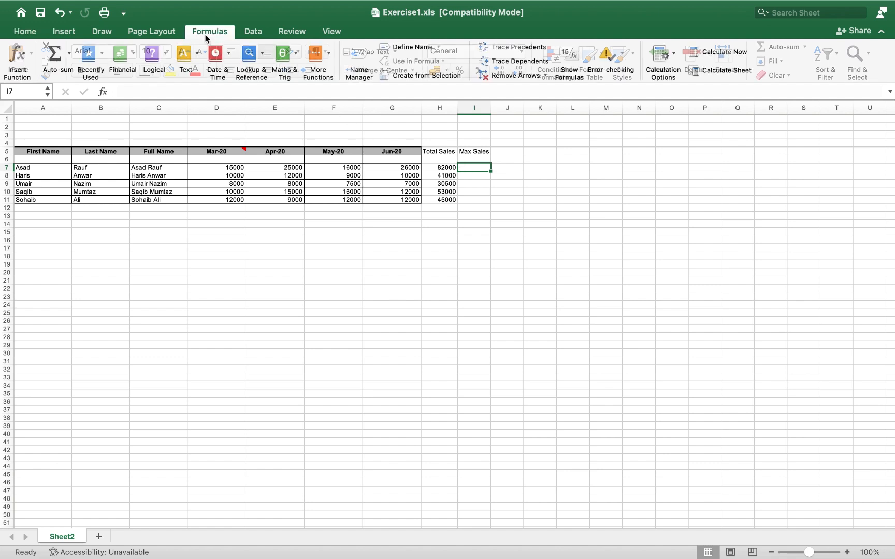
# Step: Insert a MAX formula in I7 and correct its range to D7:G7
pyautogui.click(72, 52)
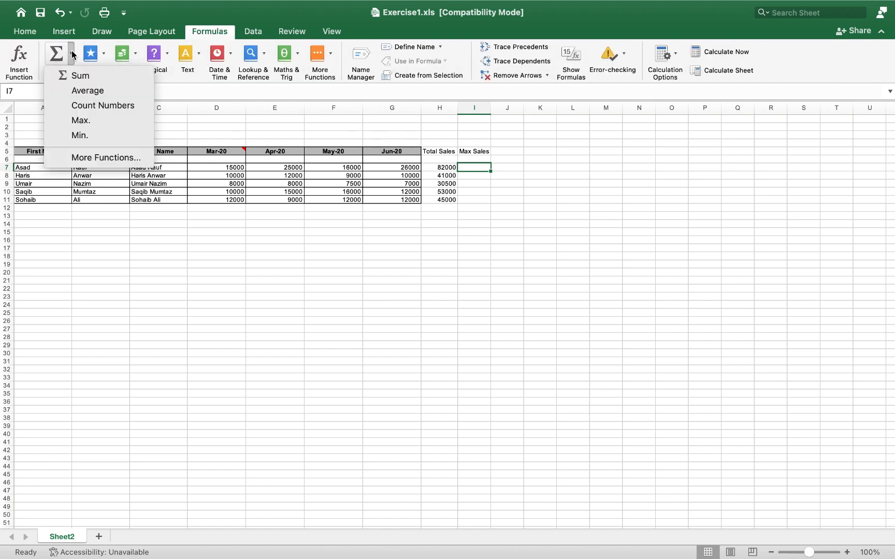
pyautogui.click(90, 121)
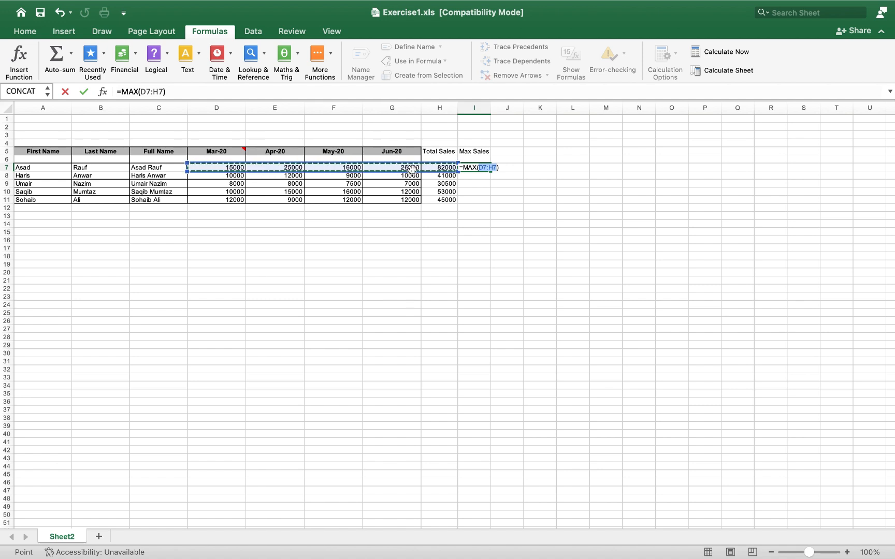
pyautogui.press('Return')
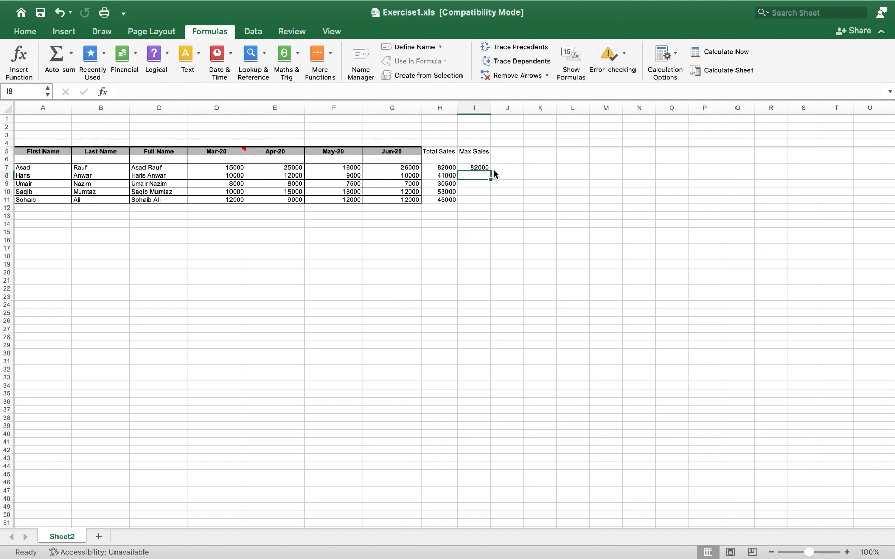
pyautogui.click(485, 168)
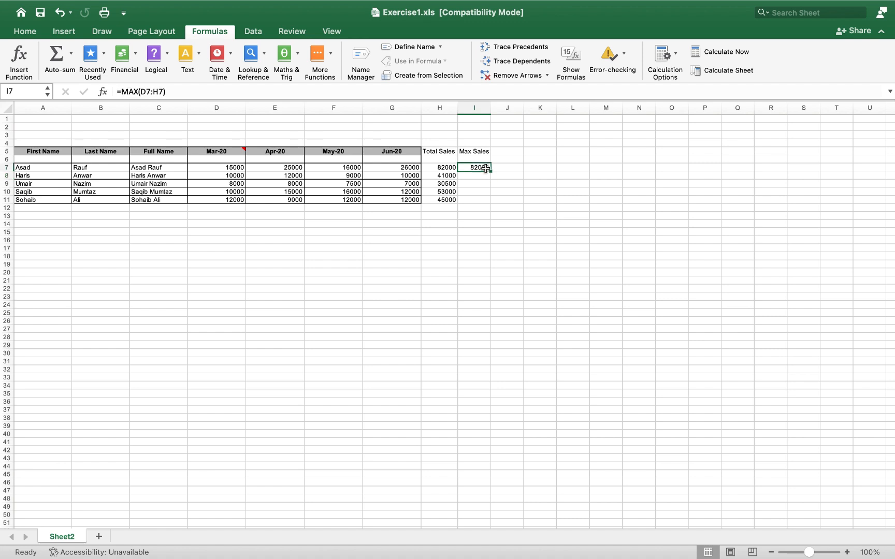
pyautogui.click(449, 169)
pyautogui.click(465, 170)
pyautogui.click(159, 92)
pyautogui.press('BackSpace')
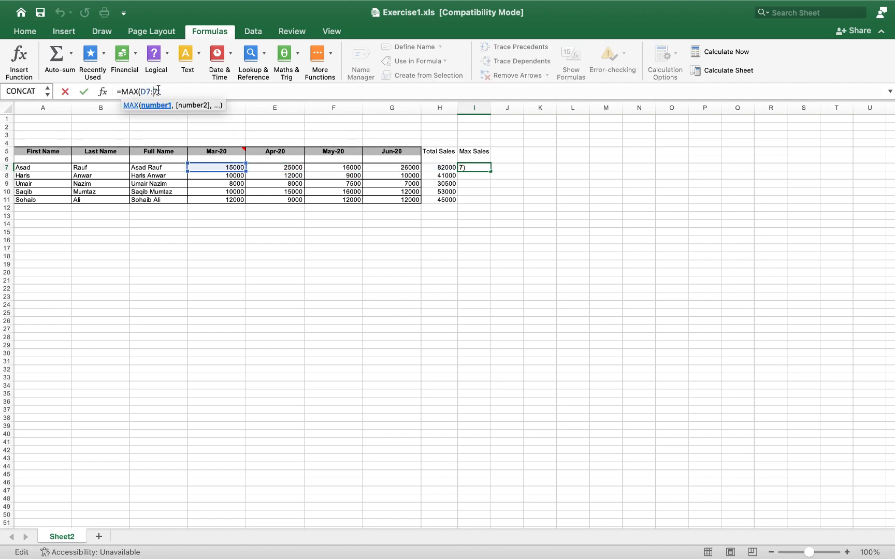
pyautogui.write('G')
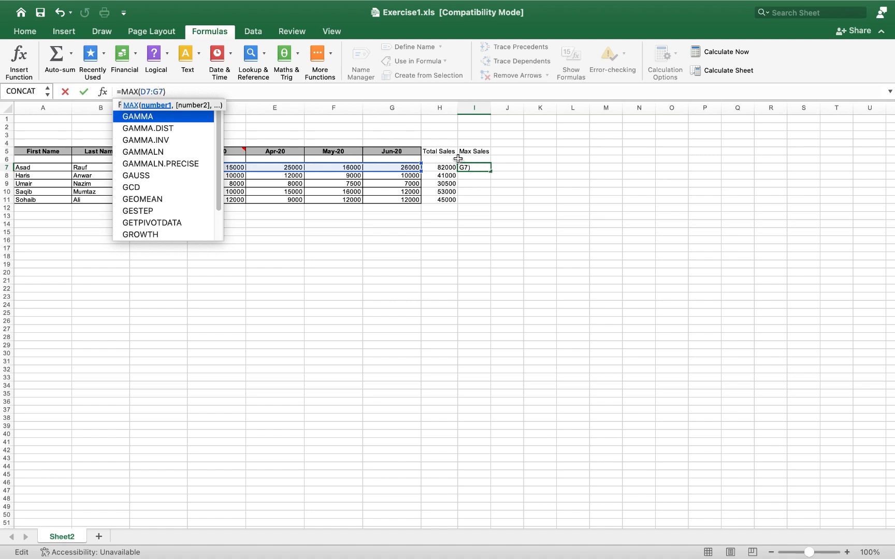
pyautogui.press('Return')
# Step: Fill the Max Sales formula down to I11, giving 26000, 12000, 8000, 16000, 12000
pyautogui.click(483, 168)
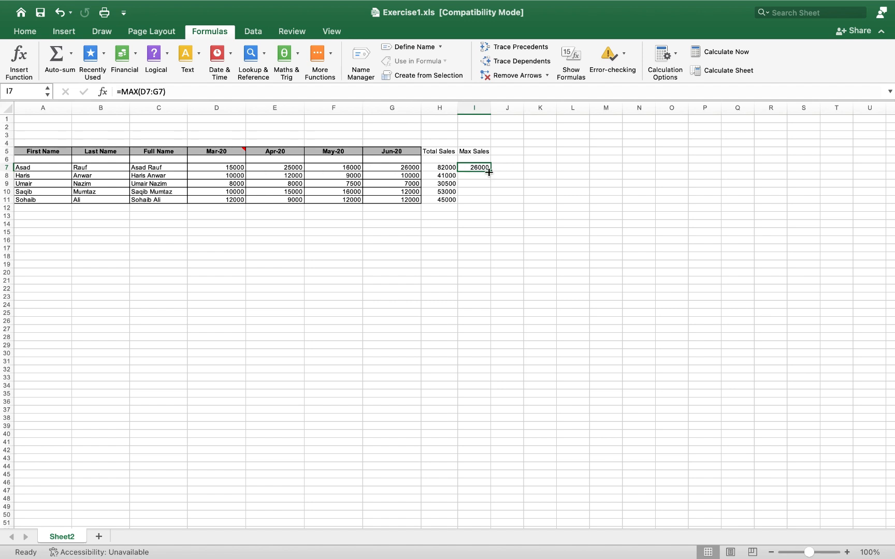
pyautogui.moveTo(492, 172); pyautogui.dragTo(488, 205)
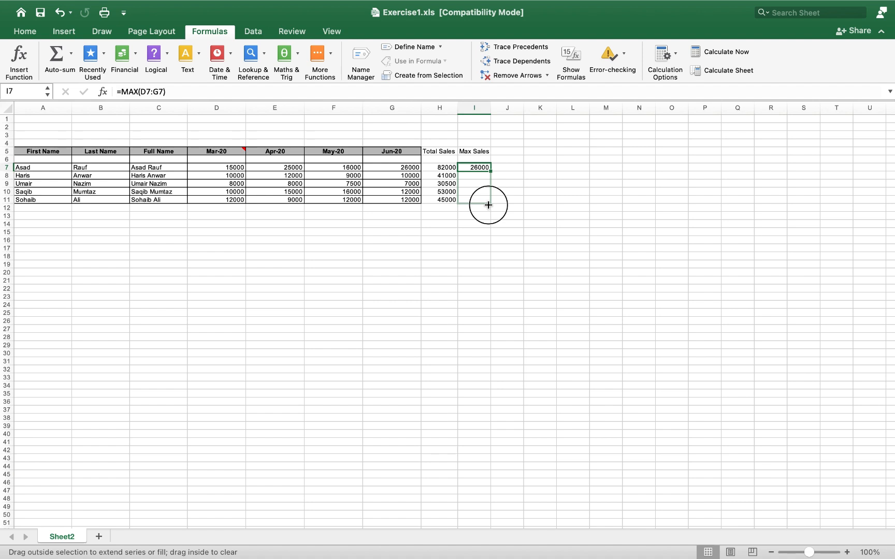
pyautogui.moveTo(488, 205); pyautogui.dragTo(489, 206)
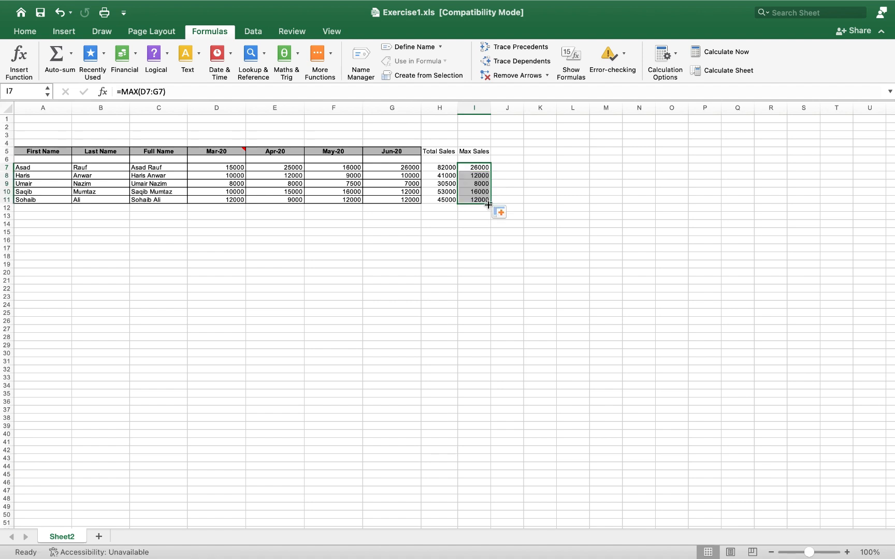
pyautogui.click(505, 149)
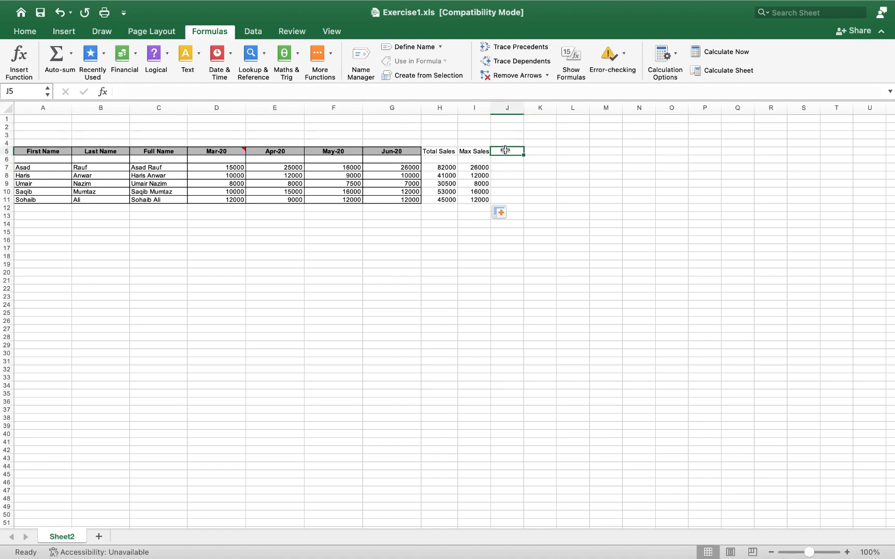
# Step: Head J5 'Min Sales' and insert a MIN formula for row 7 in J7
pyautogui.write('Min')
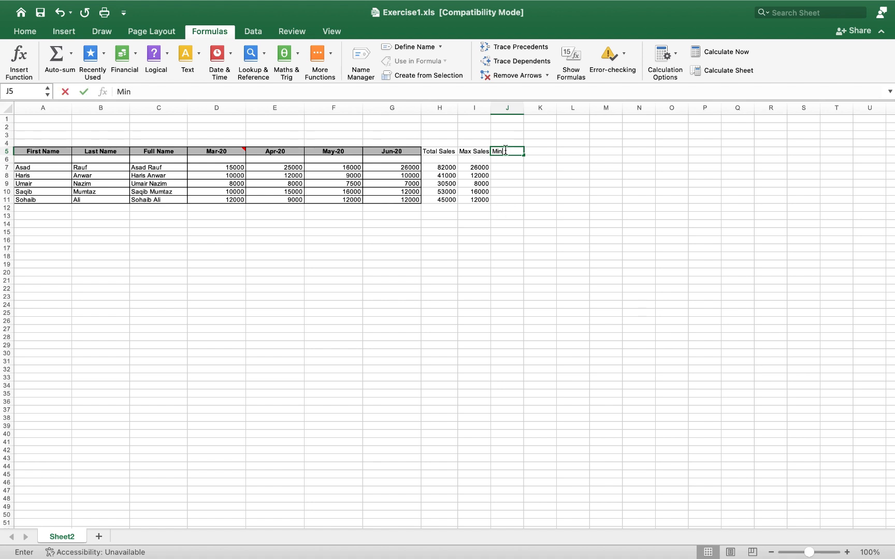
pyautogui.write(' Sales')
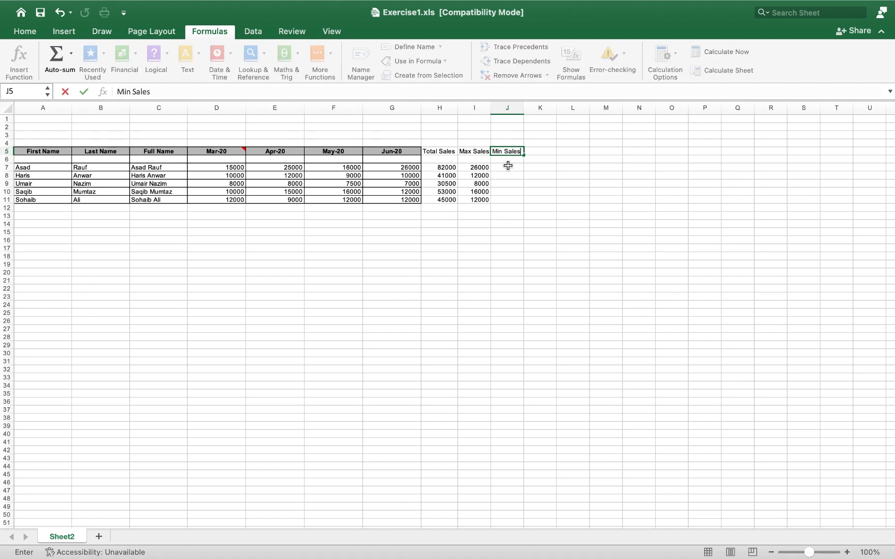
pyautogui.click(508, 168)
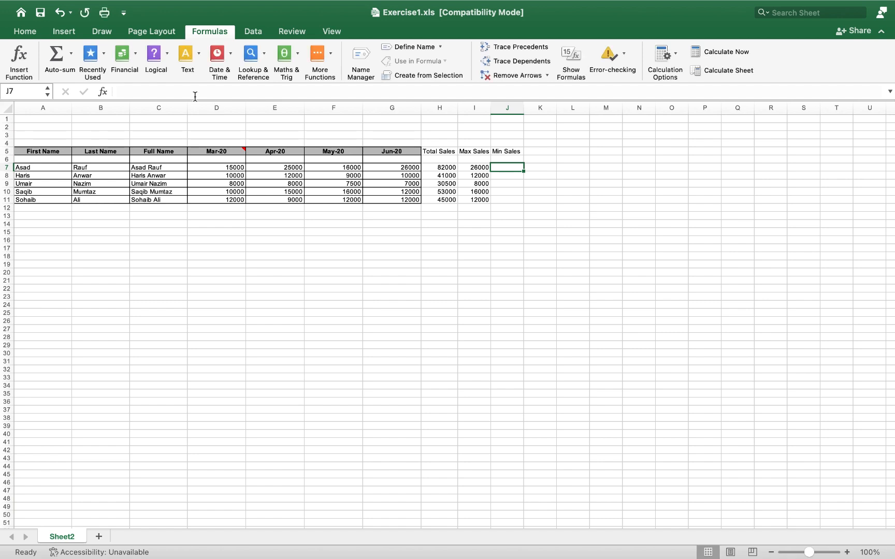
pyautogui.click(72, 54)
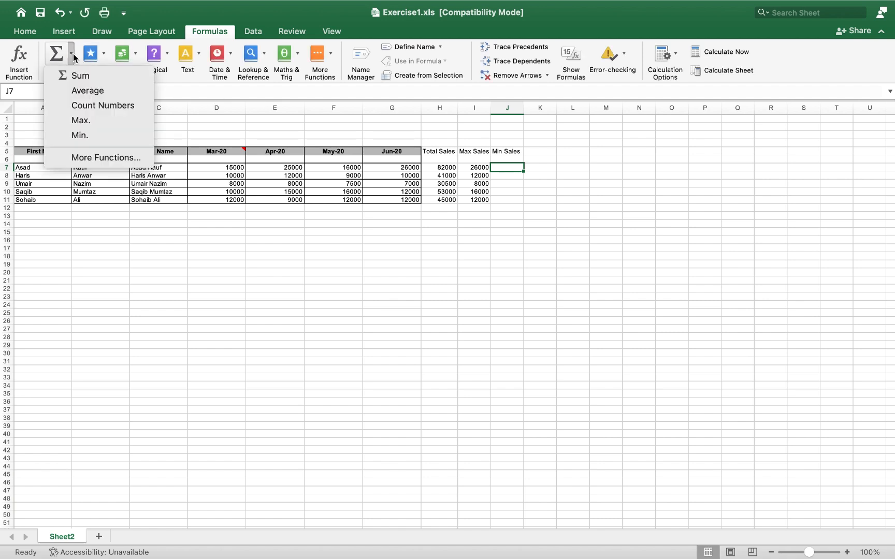
pyautogui.click(85, 131)
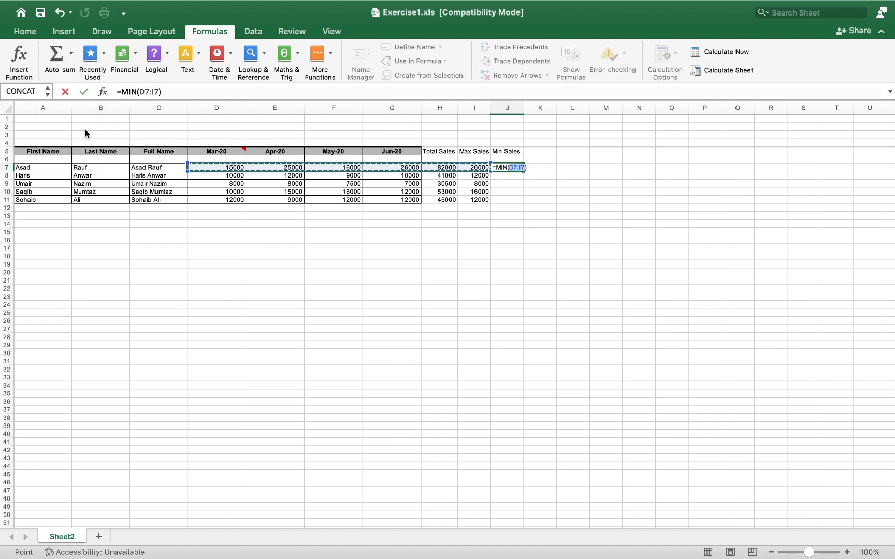
pyautogui.press('Return')
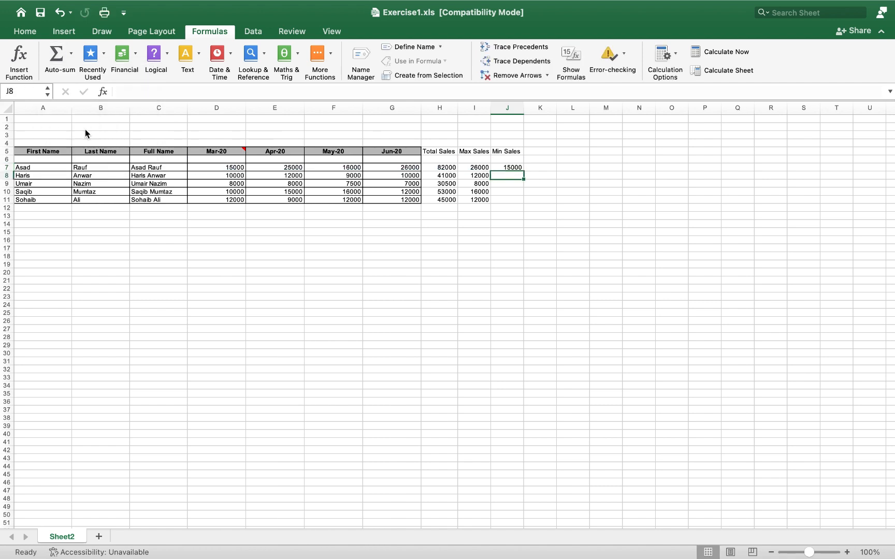
# Step: Fill the MIN formula down to J11 and select the sales figures D7:J11
pyautogui.click(506, 169)
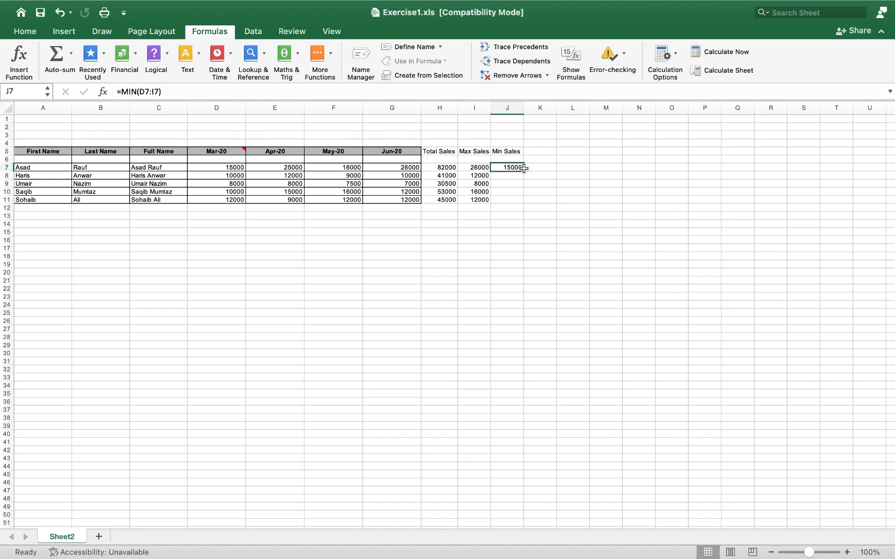
pyautogui.moveTo(524, 171); pyautogui.dragTo(521, 201)
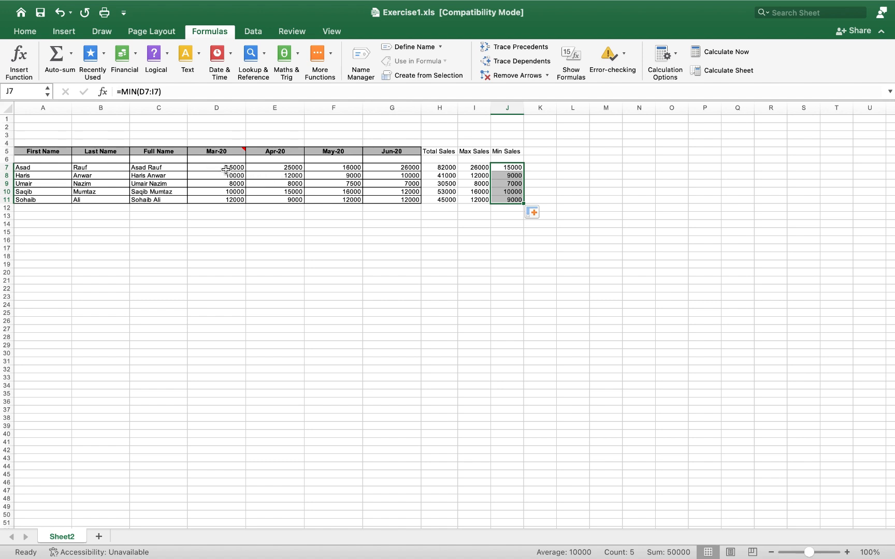
pyautogui.moveTo(203, 166); pyautogui.dragTo(512, 204)
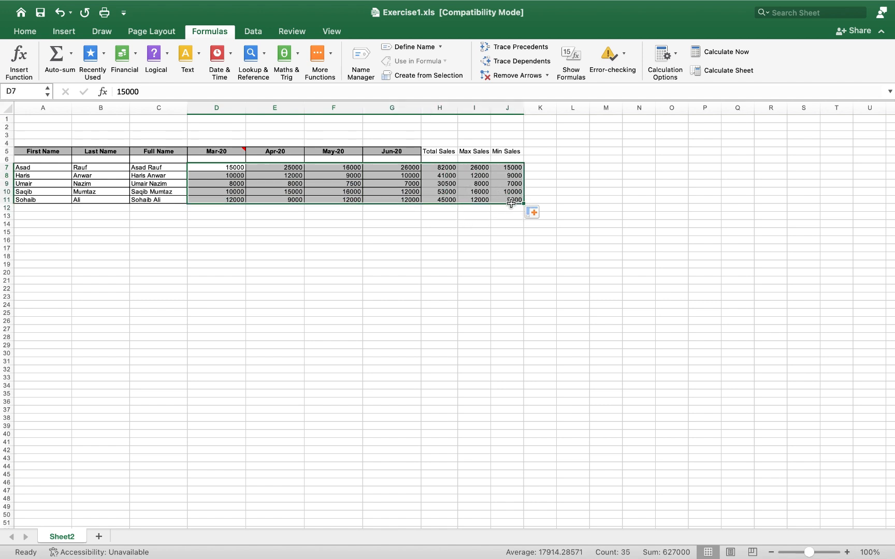
# Step: Format D7:J11 as Currency with the $ English (en-US) symbol and no decimals
pyautogui.click(33, 32)
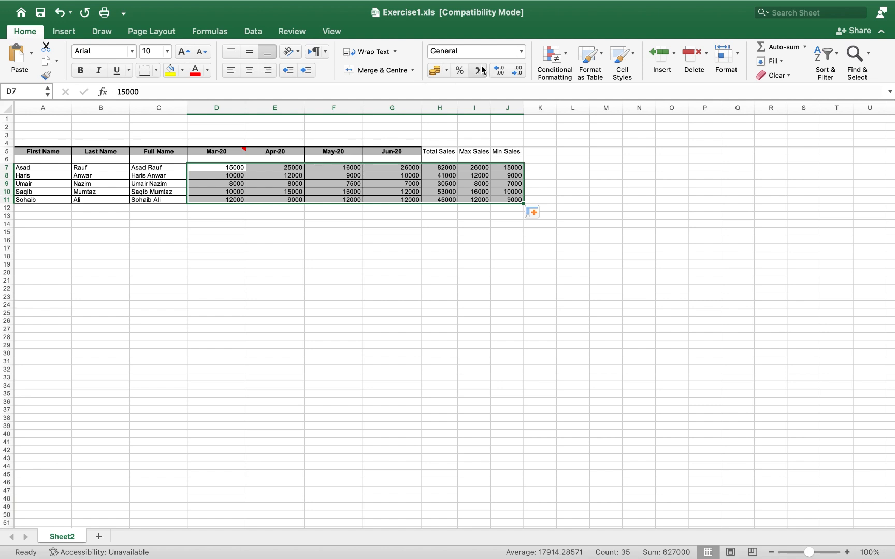
pyautogui.click(447, 71)
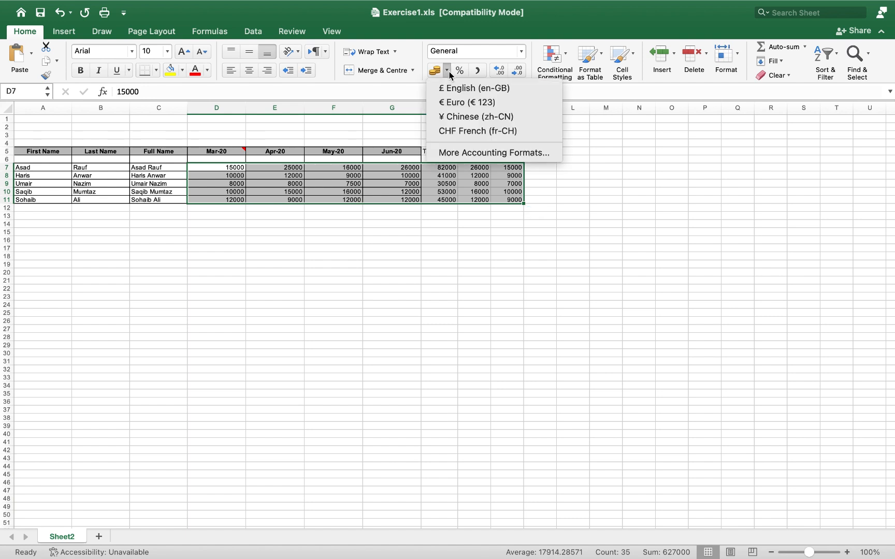
pyautogui.click(466, 151)
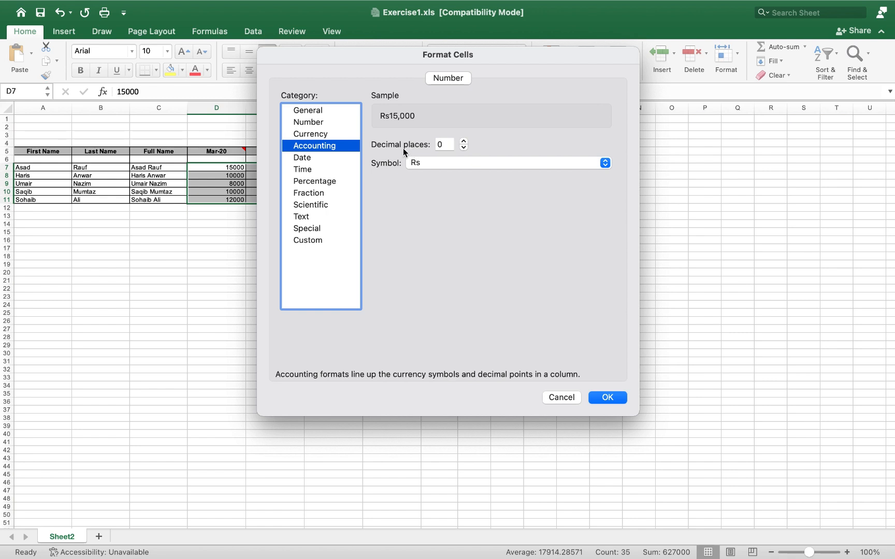
pyautogui.click(312, 112)
pyautogui.click(312, 123)
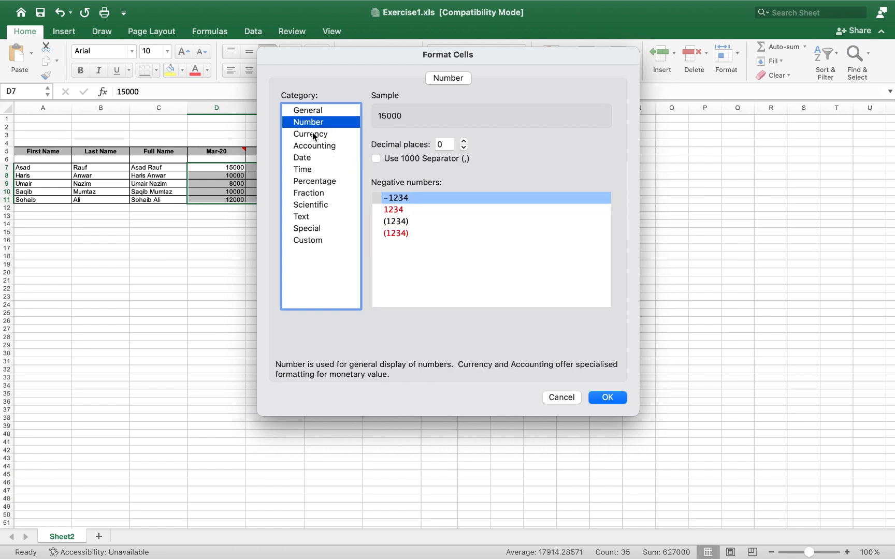
pyautogui.click(312, 133)
pyautogui.click(434, 163)
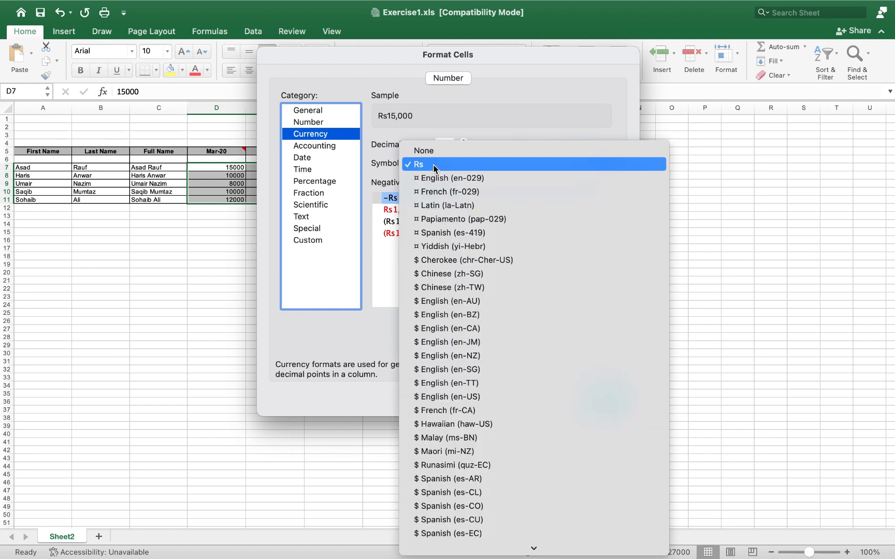
pyautogui.scroll(-3, 440, 248)
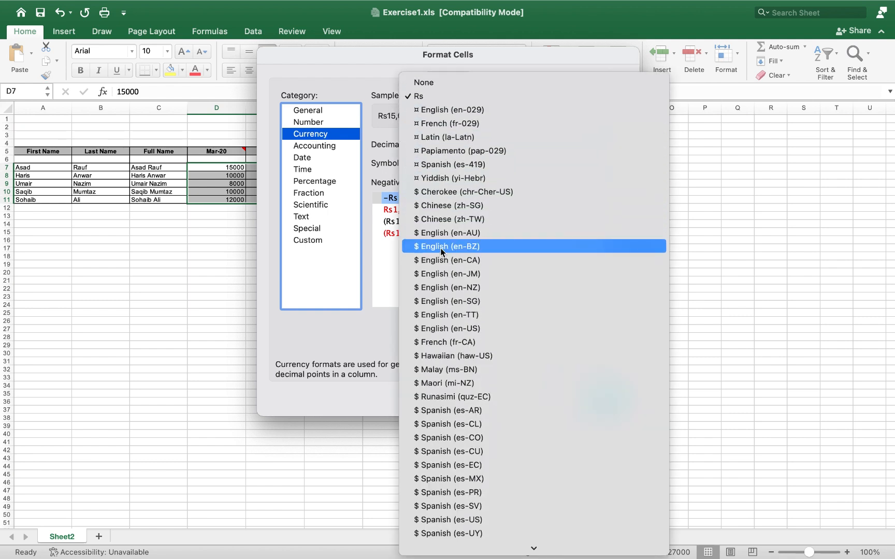
pyautogui.click(436, 315)
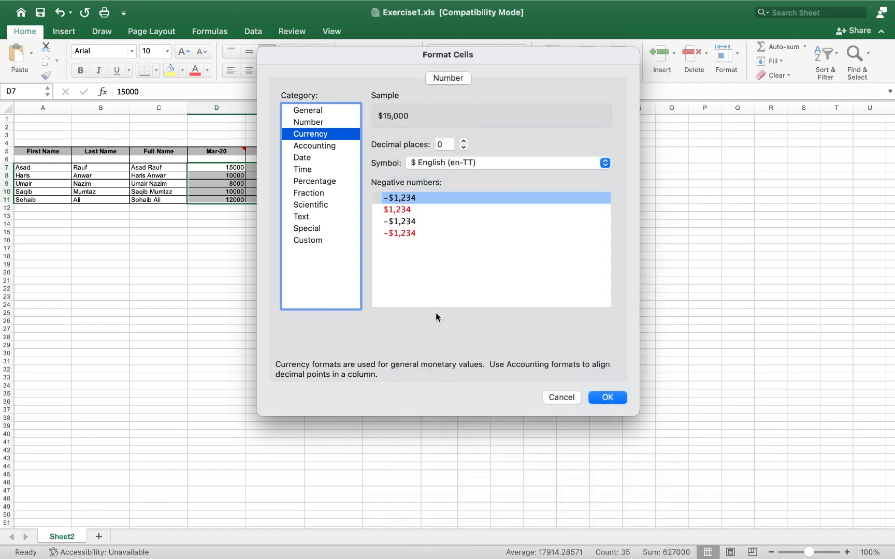
pyautogui.click(483, 163)
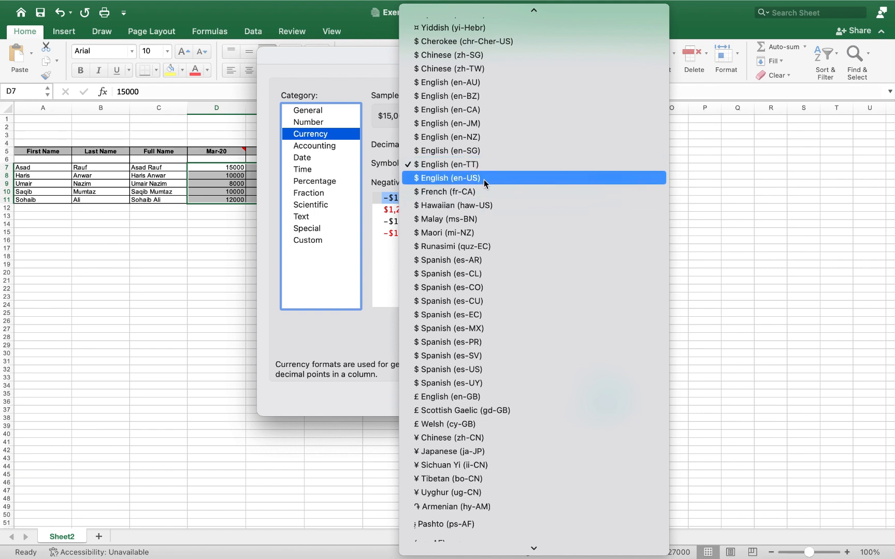
pyautogui.click(484, 179)
pyautogui.click(596, 398)
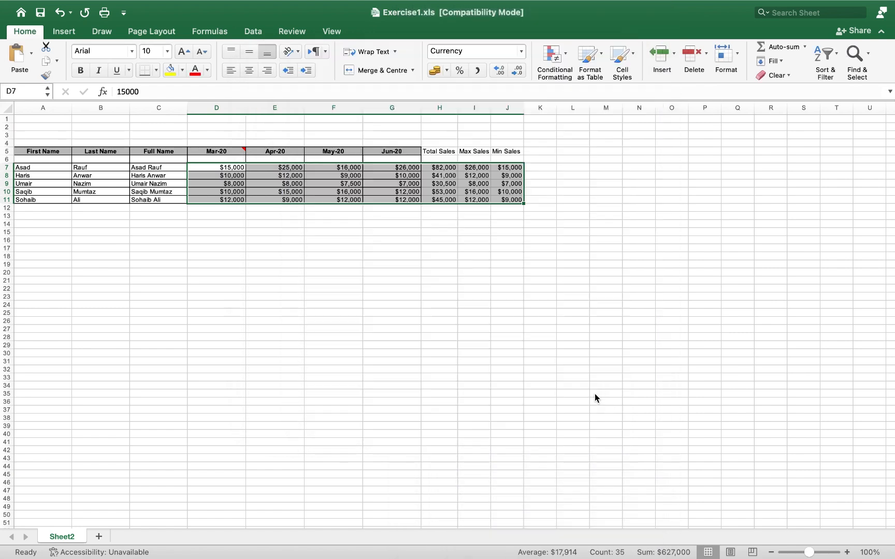